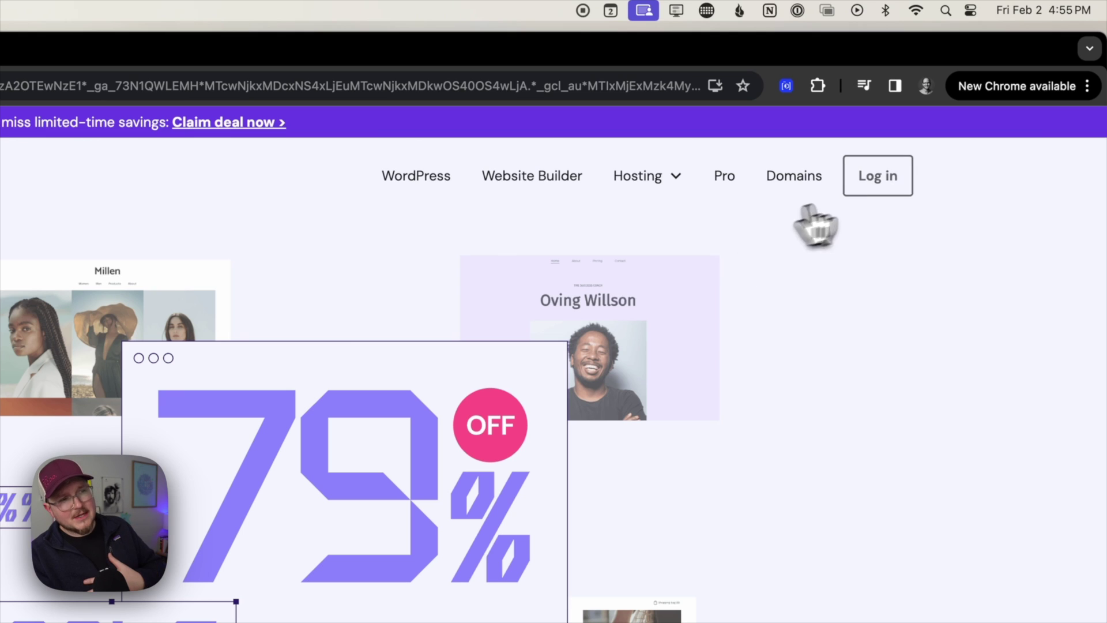
# Sign in to hPanel with the saved login and open the selfemploymentsidekick.com email setup.
pyautogui.click(869, 202)
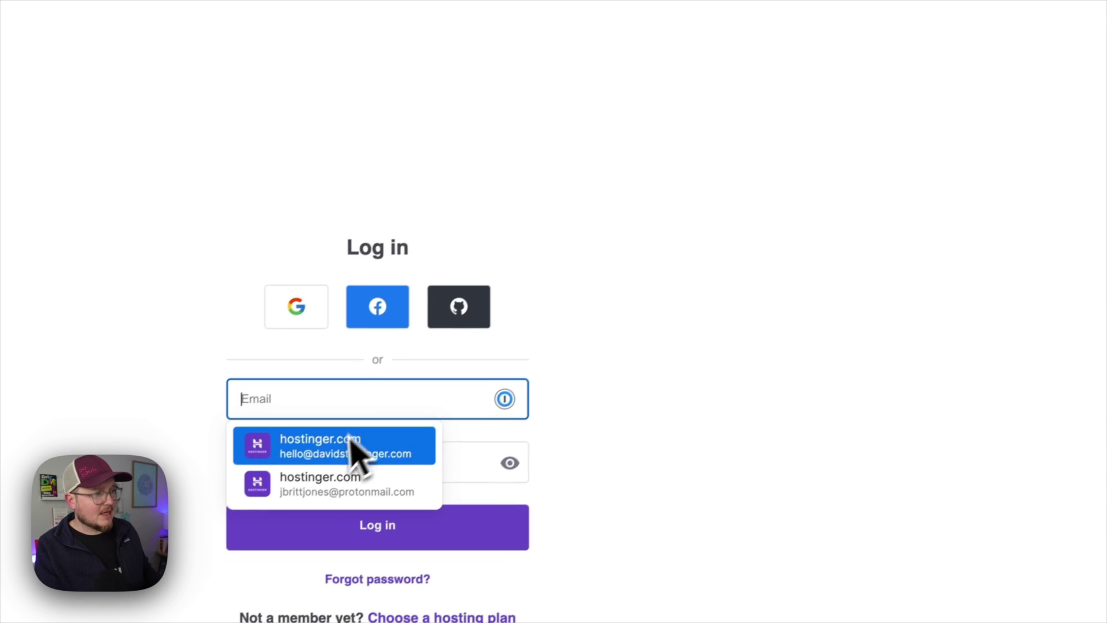
pyautogui.click(211, 545)
pyautogui.click(357, 518)
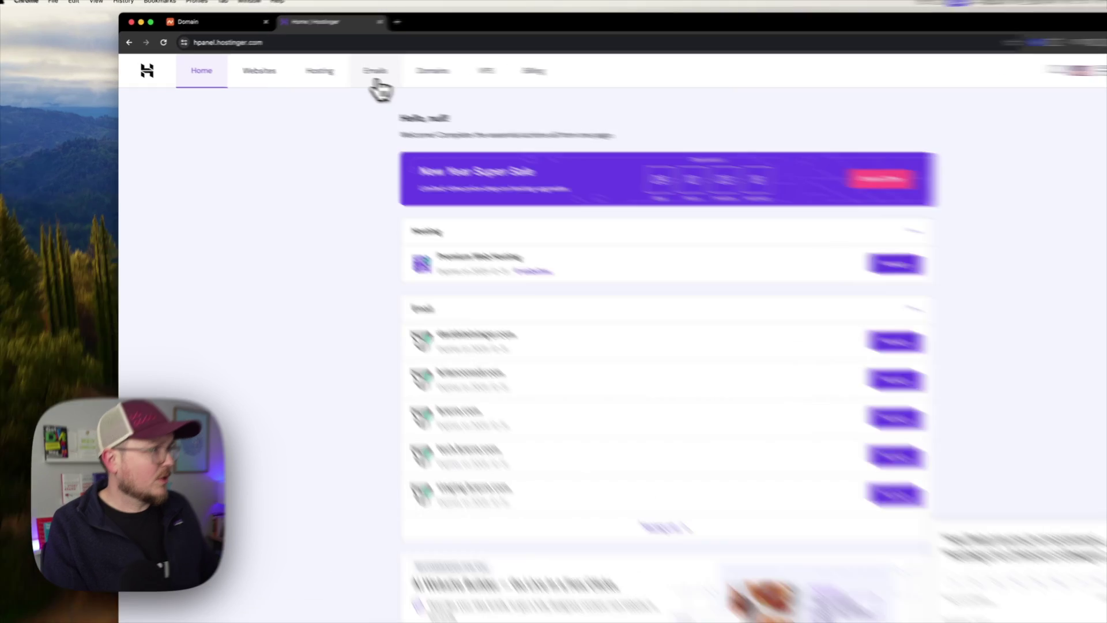
pyautogui.click(350, 72)
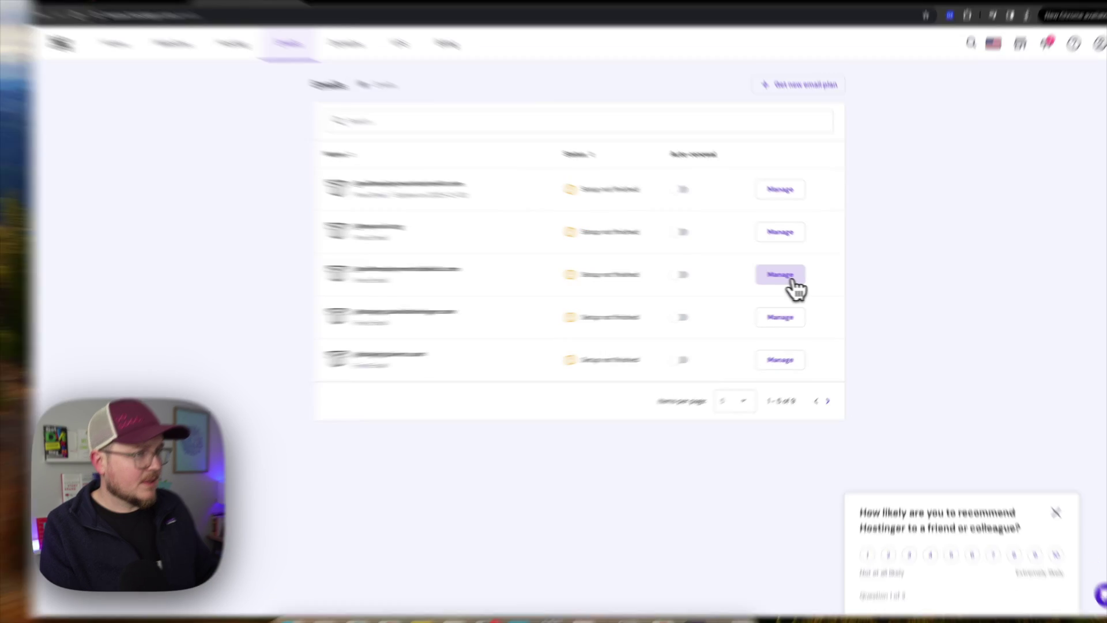
pyautogui.click(805, 284)
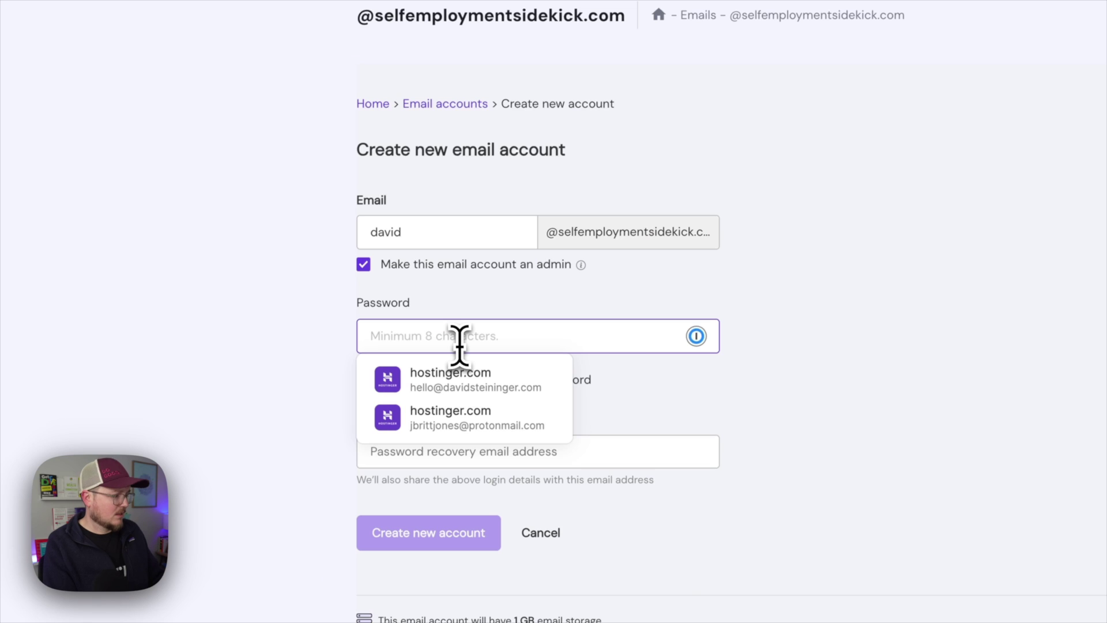
pyautogui.write('••••')
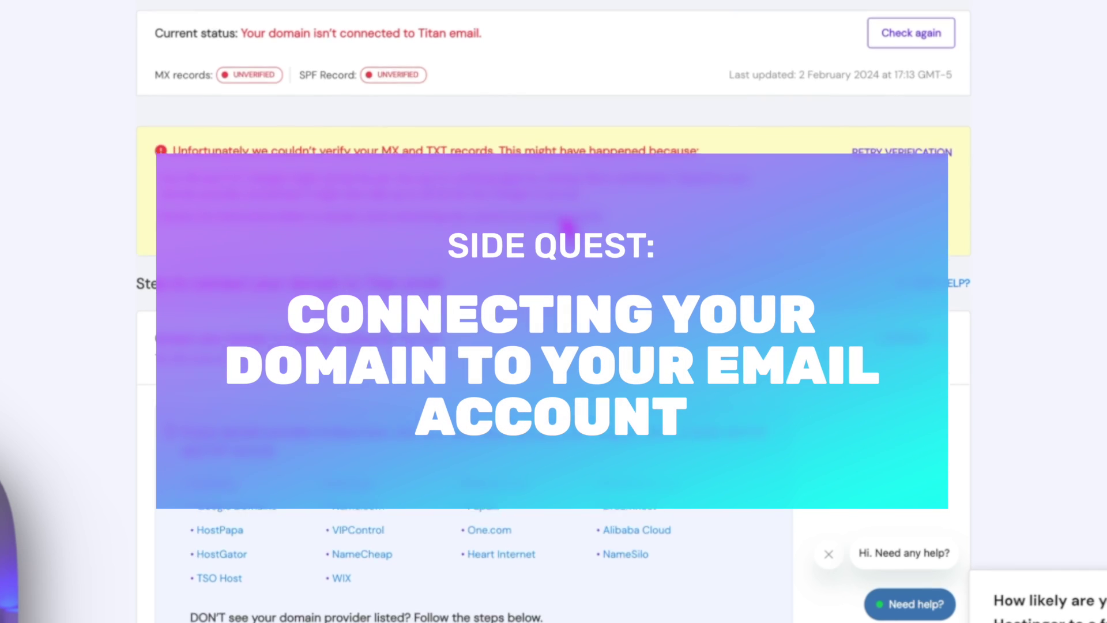
# Review Titan's MX records, starting with mx1.titan.email at priority 10, then go to Cloudflare's domain list.
pyautogui.scroll(-10, 553, 311)
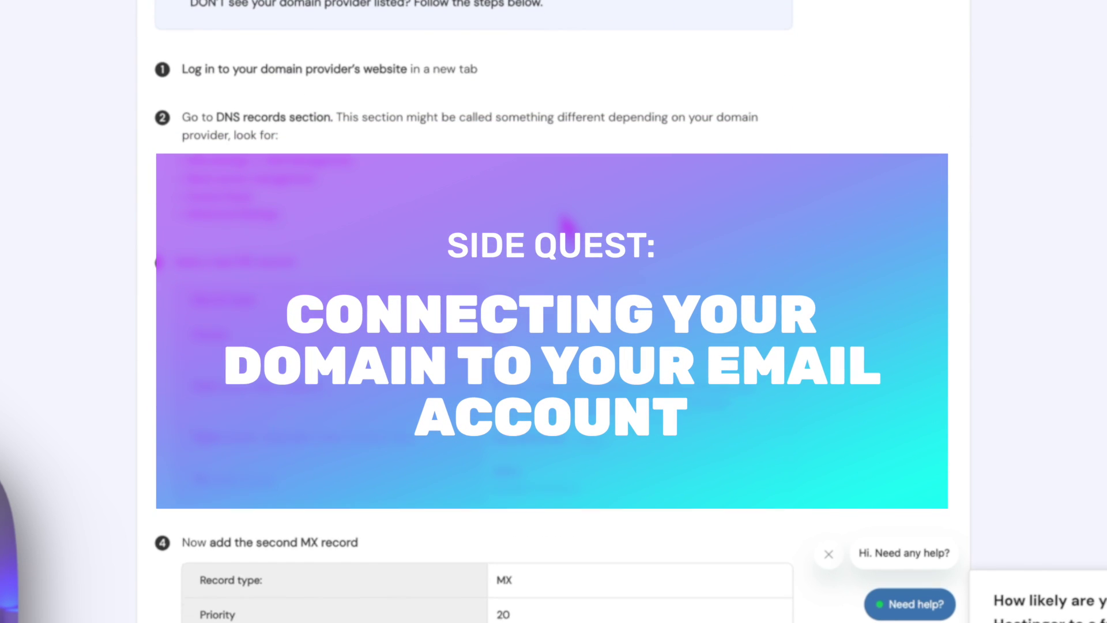
pyautogui.scroll(-2, 565, 225)
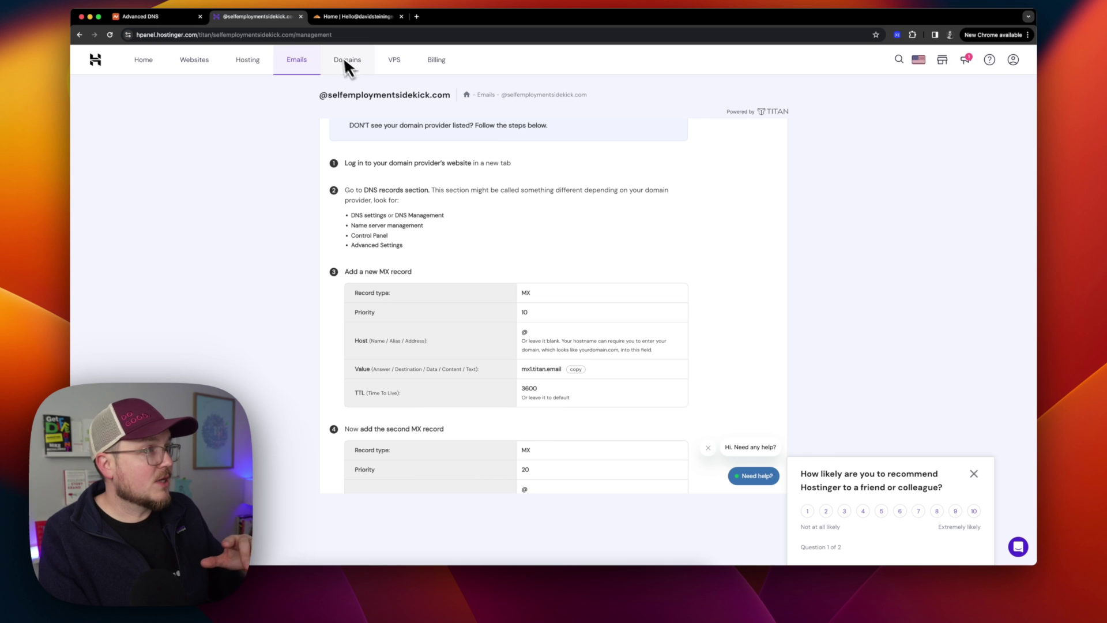
pyautogui.click(358, 17)
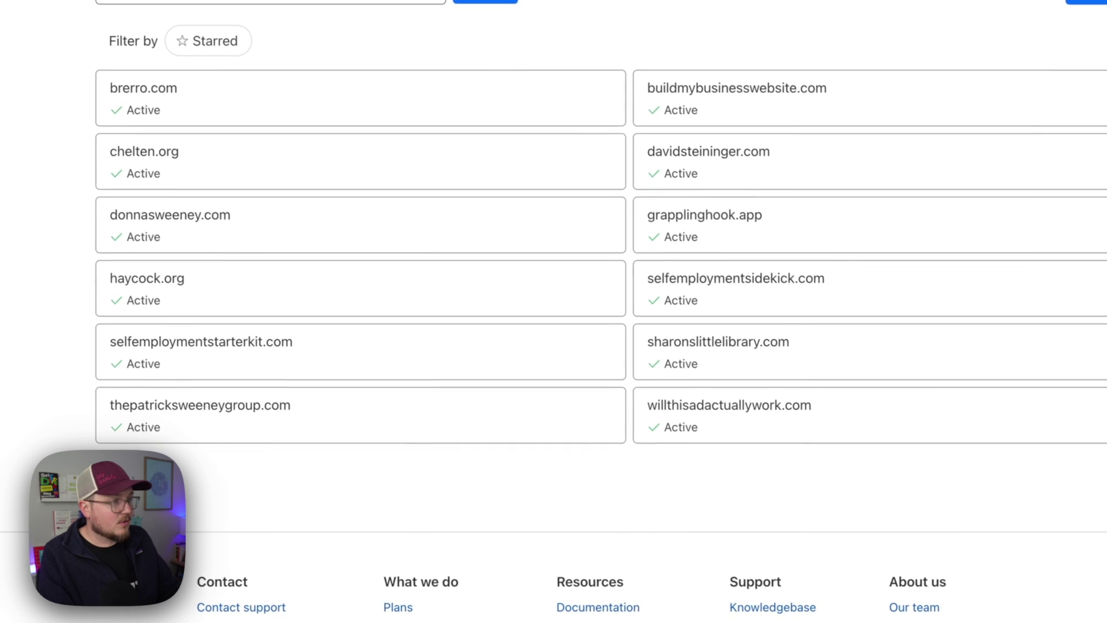
# Start a new MX-type record in Cloudflare's DNS records for selfemploymentsidekick.com.
pyautogui.click(818, 313)
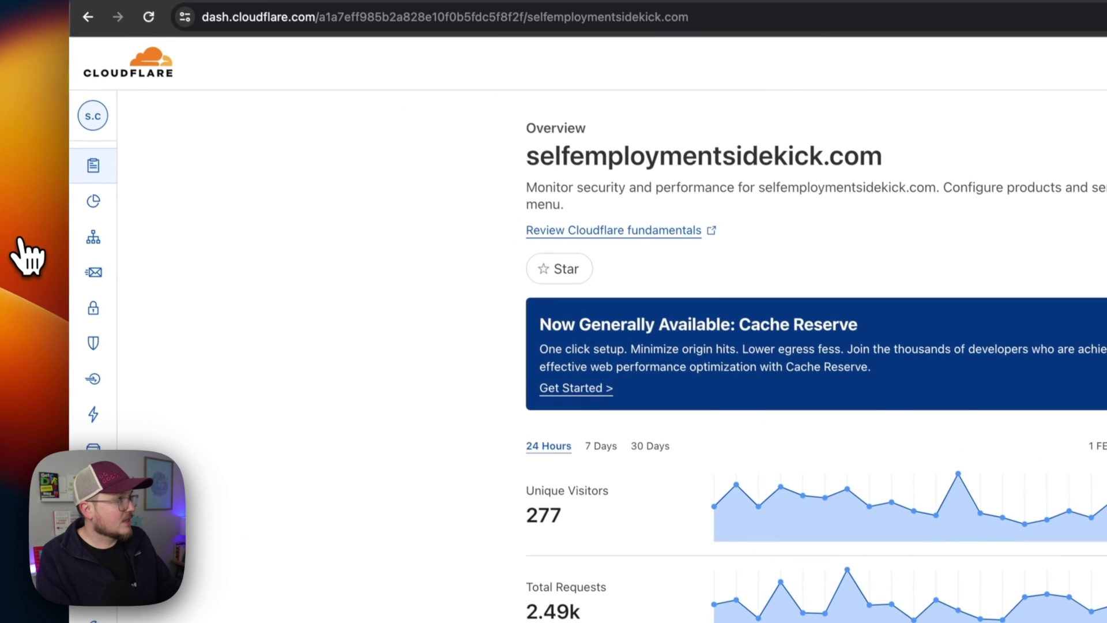
pyautogui.click(93, 237)
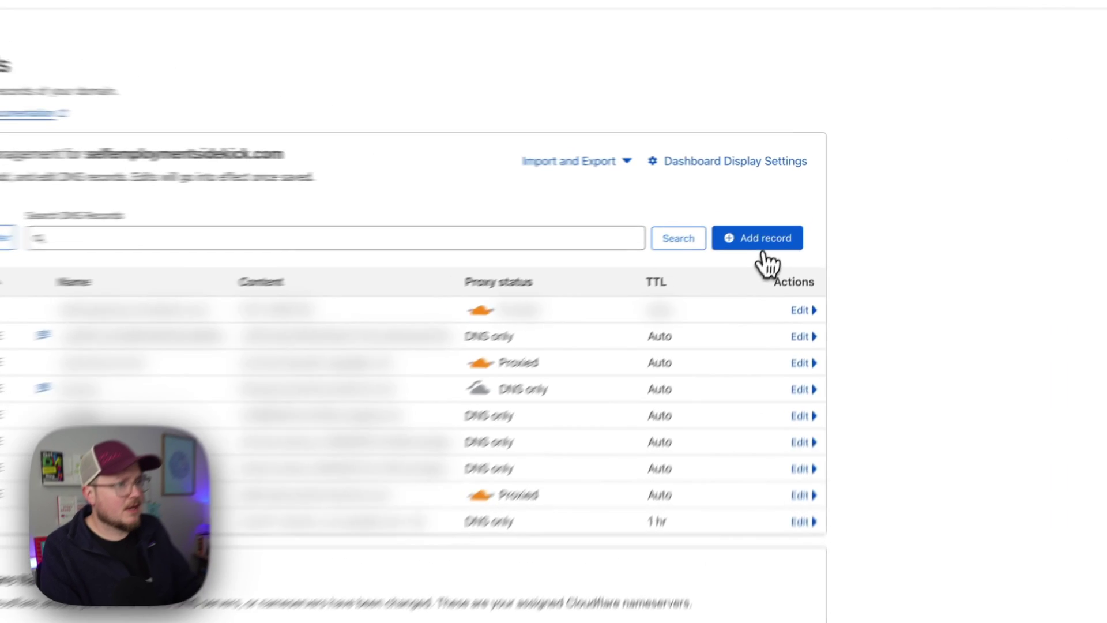
pyautogui.click(796, 207)
pyautogui.click(363, 262)
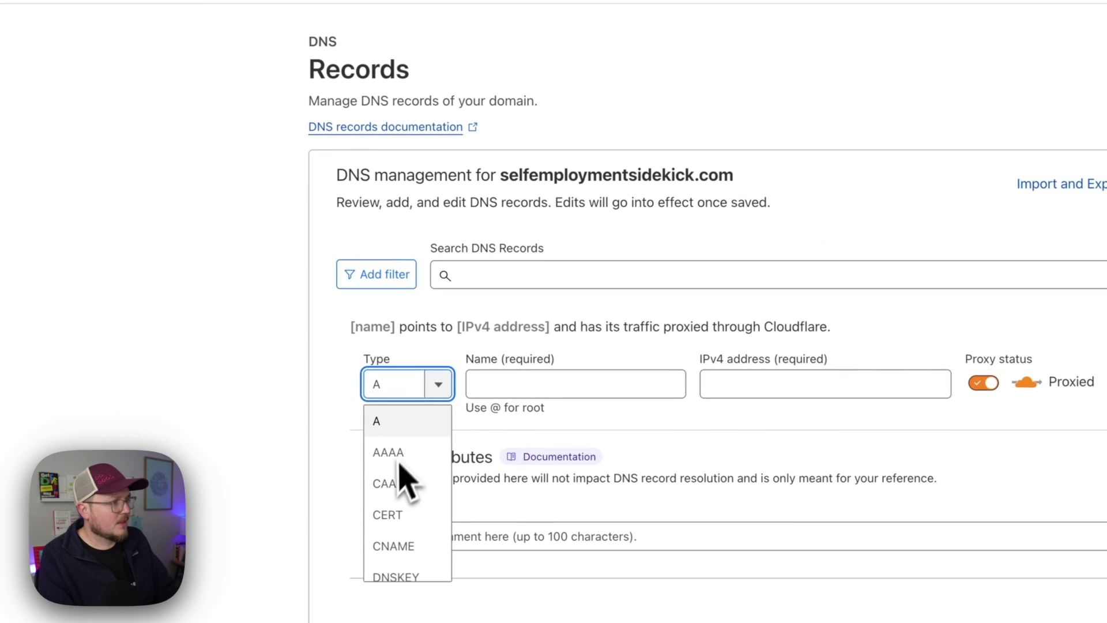
pyautogui.scroll(-3, 395, 489)
pyautogui.scroll(-5, 407, 396)
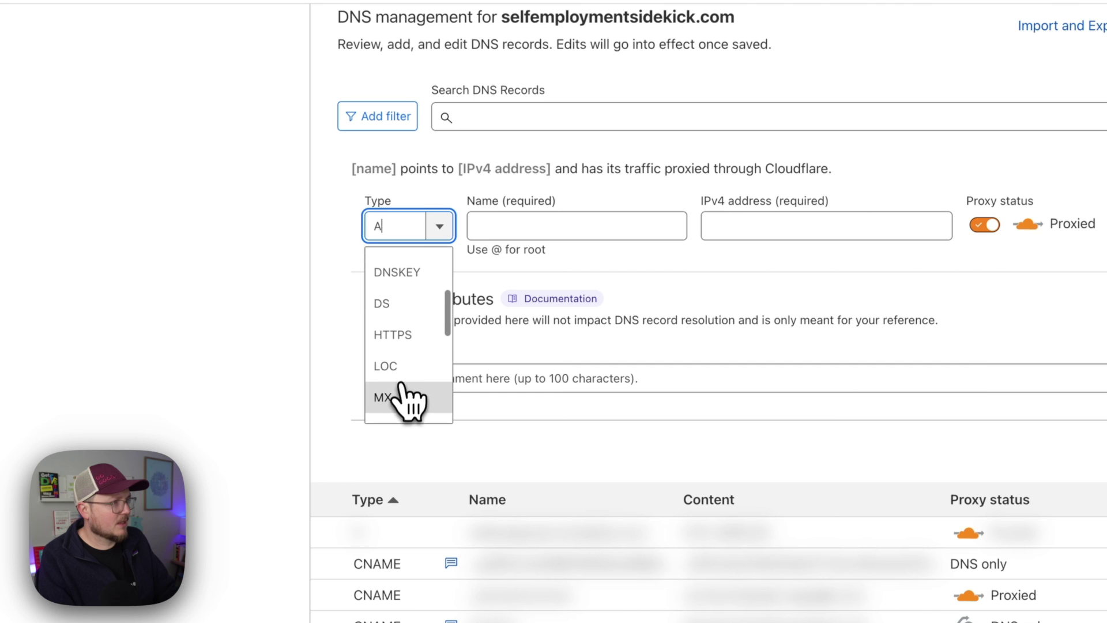
pyautogui.click(402, 398)
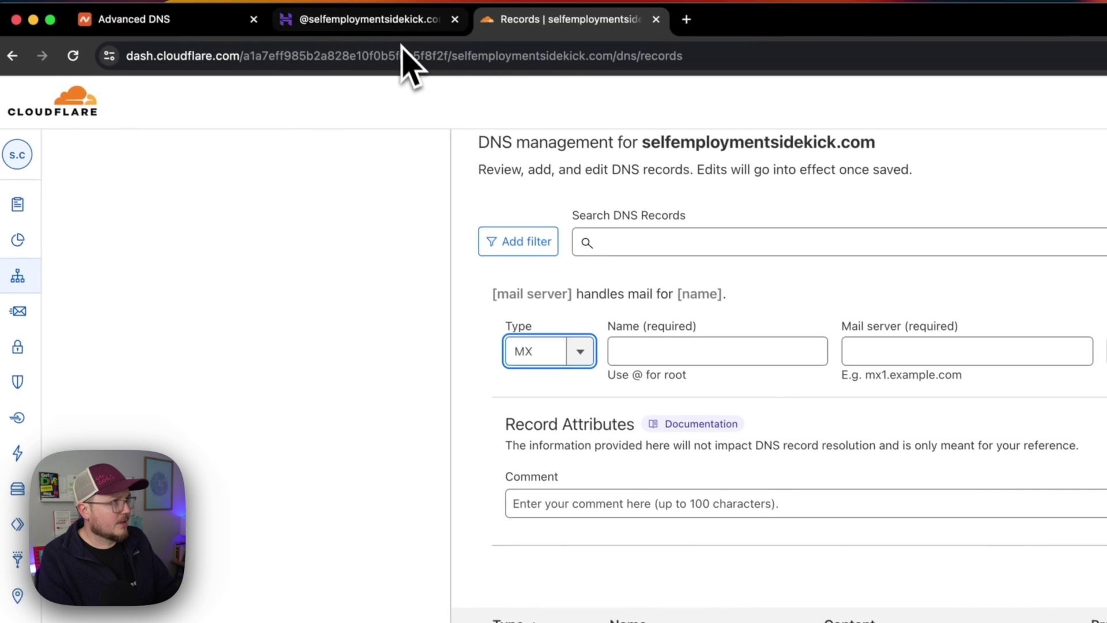
pyautogui.click(406, 19)
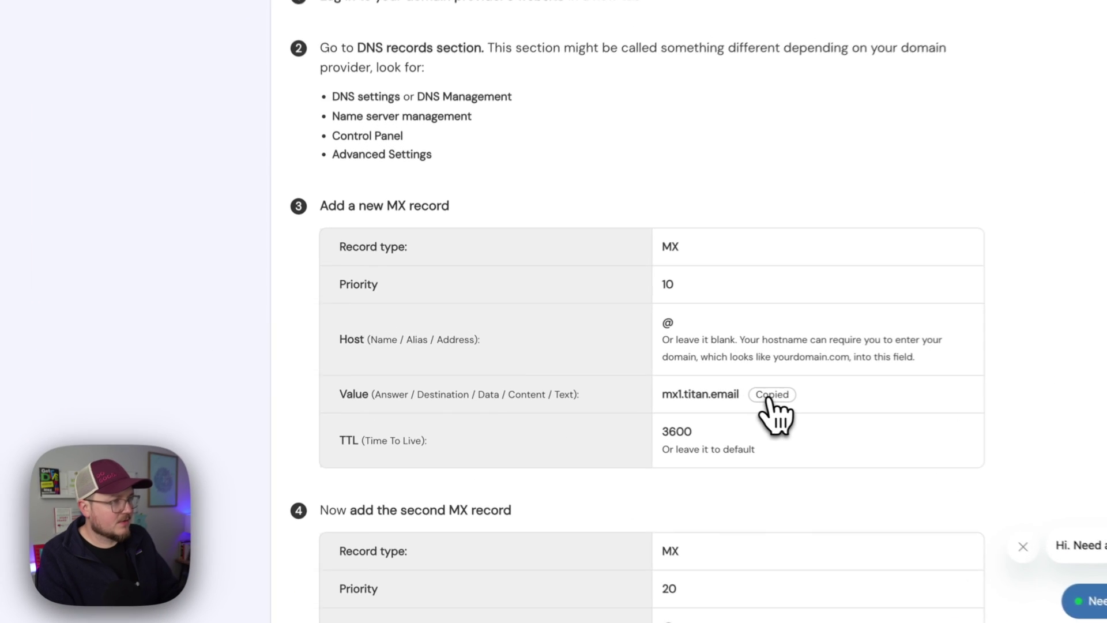
# Save a Cloudflare MX record with name @ and mail server mx1.titan.email, plus a priority.
pyautogui.click(576, 370)
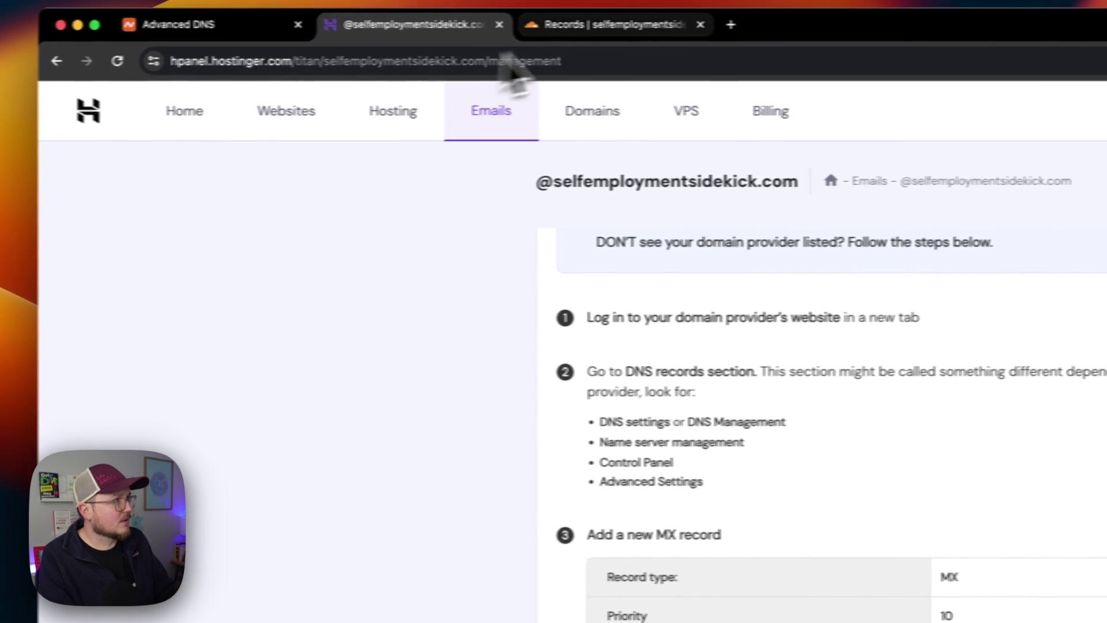
pyautogui.click(600, 19)
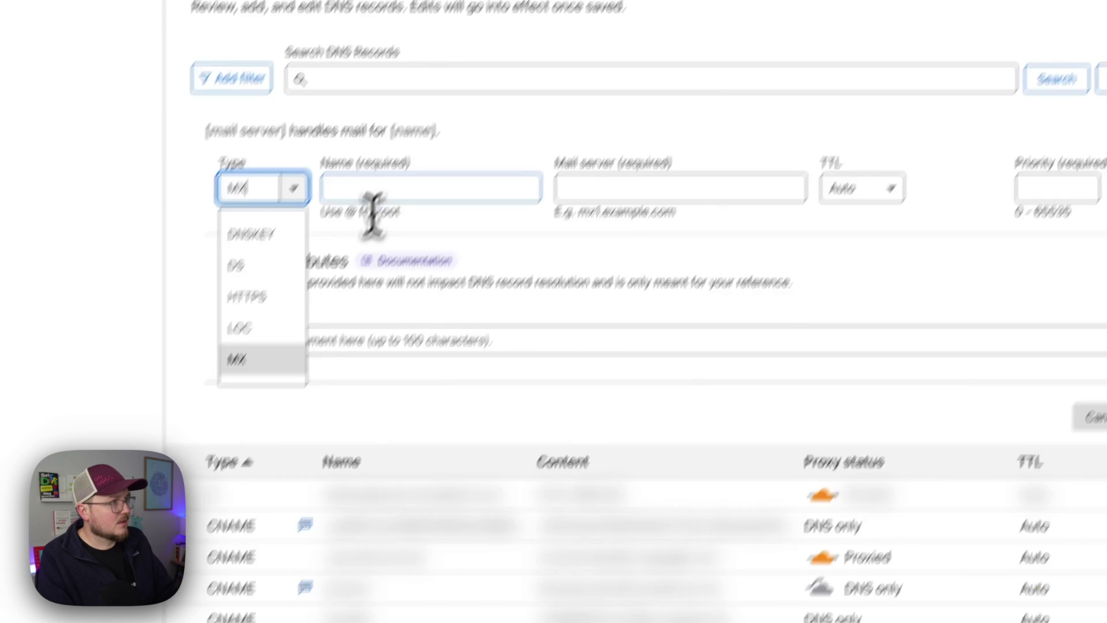
pyautogui.click(465, 12)
pyautogui.write('@')
pyautogui.click(635, 254)
pyautogui.press('super+v')
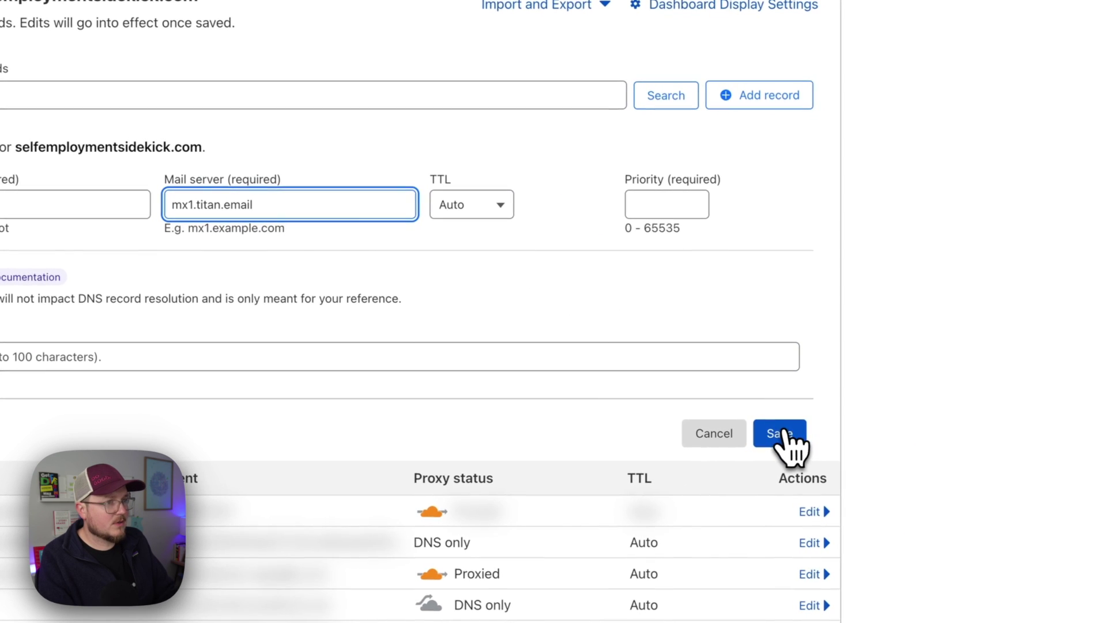
pyautogui.click(779, 433)
pyautogui.click(652, 204)
pyautogui.write('36')
pyautogui.press('BackSpace')
pyautogui.press('BackSpace')
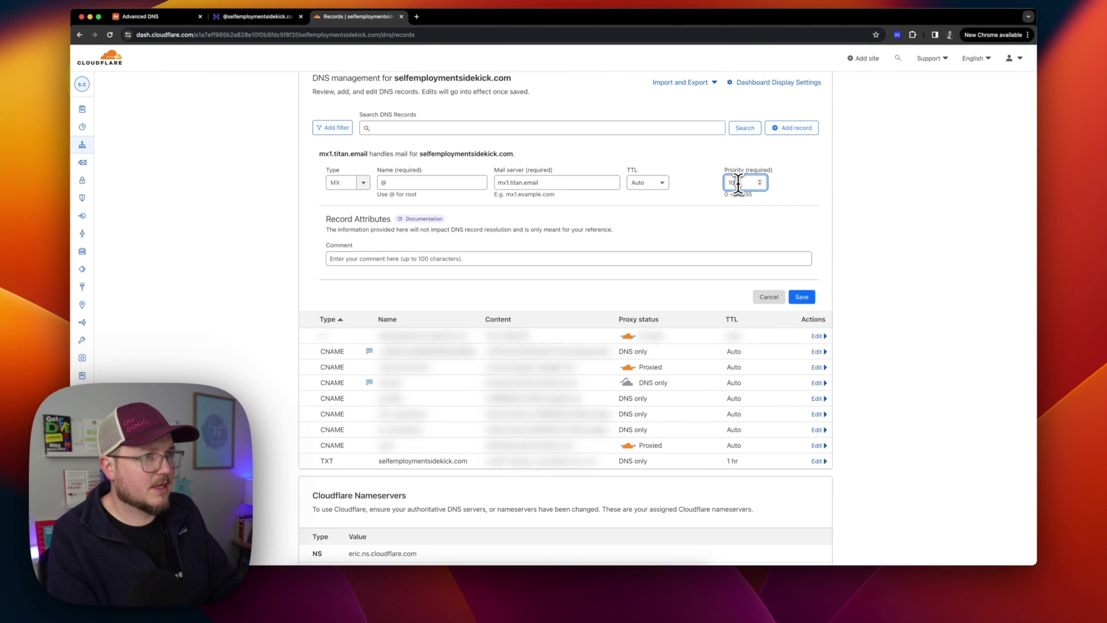
pyautogui.click(802, 297)
# Add and save a second Cloudflare MX record for mx2.titan.email at priority 20.
pyautogui.click(254, 16)
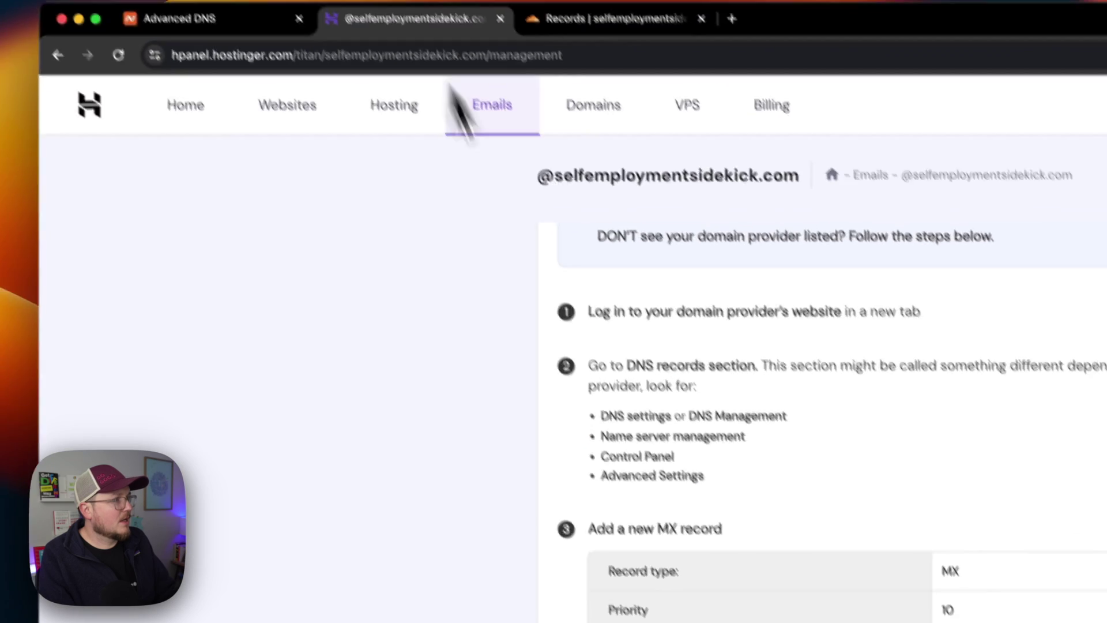
pyautogui.scroll(-10, 254, 160)
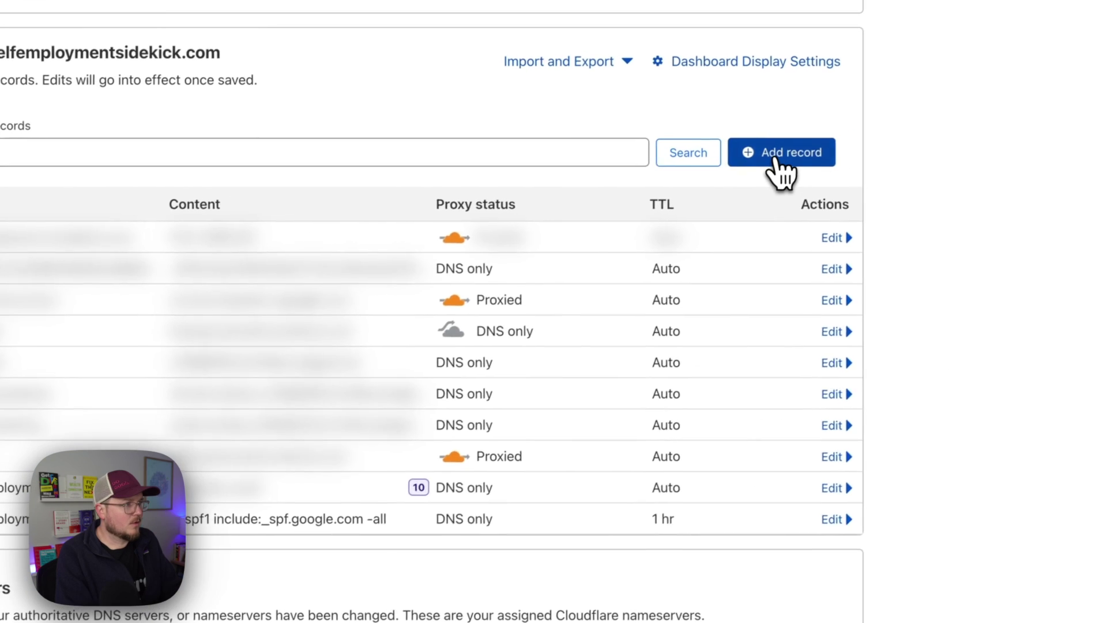
pyautogui.click(777, 163)
pyautogui.click(450, 293)
pyautogui.scroll(-1, 424, 398)
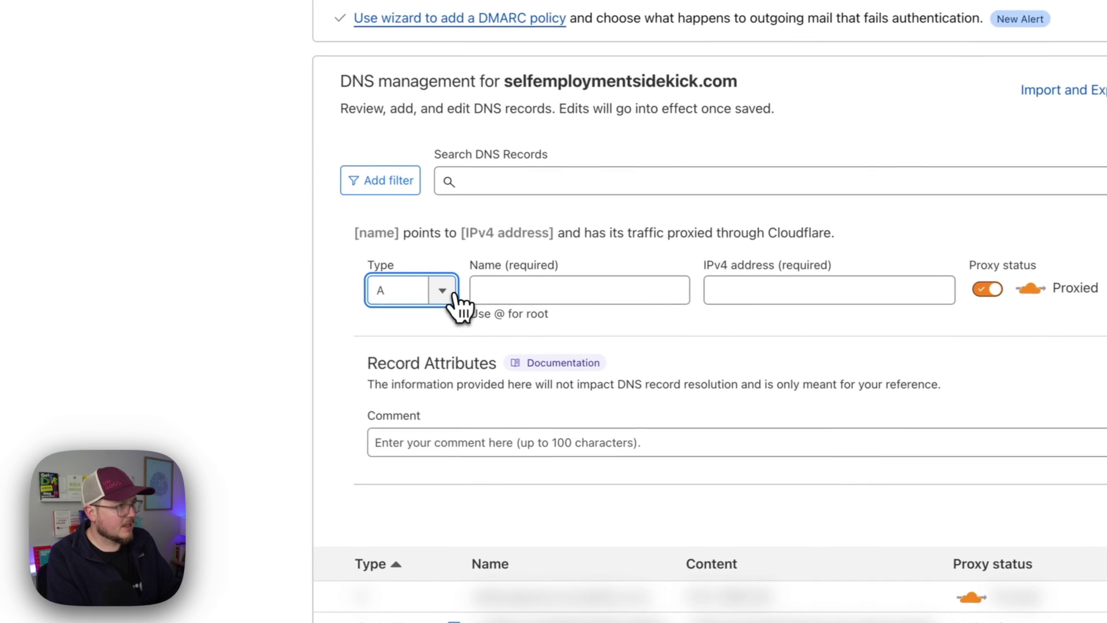
pyautogui.scroll(-1, 424, 404)
pyautogui.click(404, 472)
pyautogui.click(501, 295)
pyautogui.click(996, 335)
pyautogui.write('10')
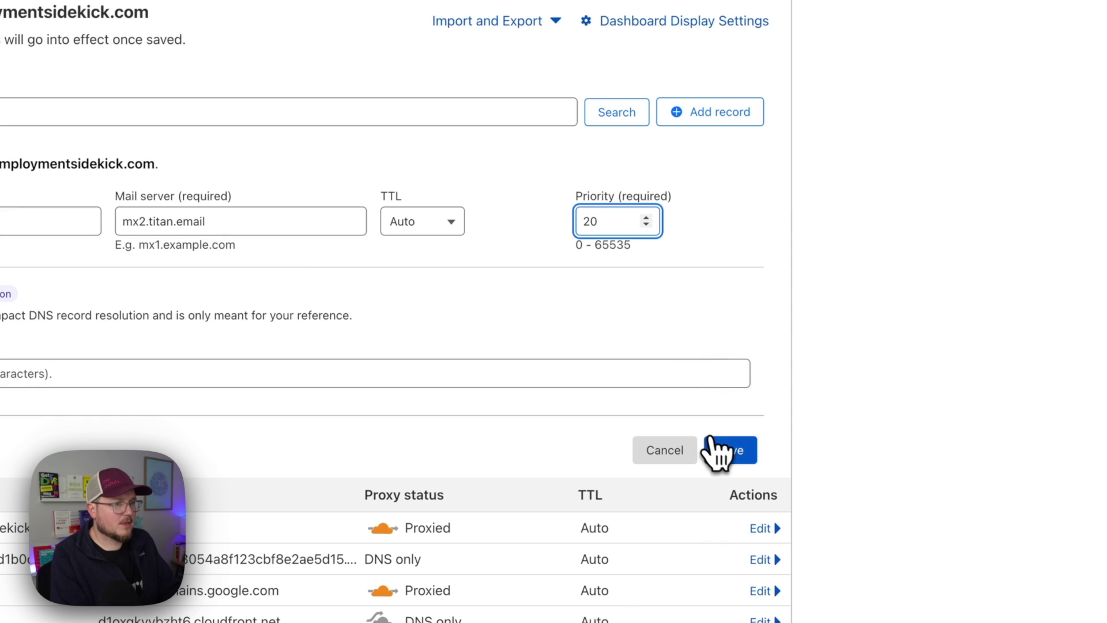
pyautogui.click(713, 445)
# Confirm the MX records in Hostinger and run Verify changes.
pyautogui.click(371, 44)
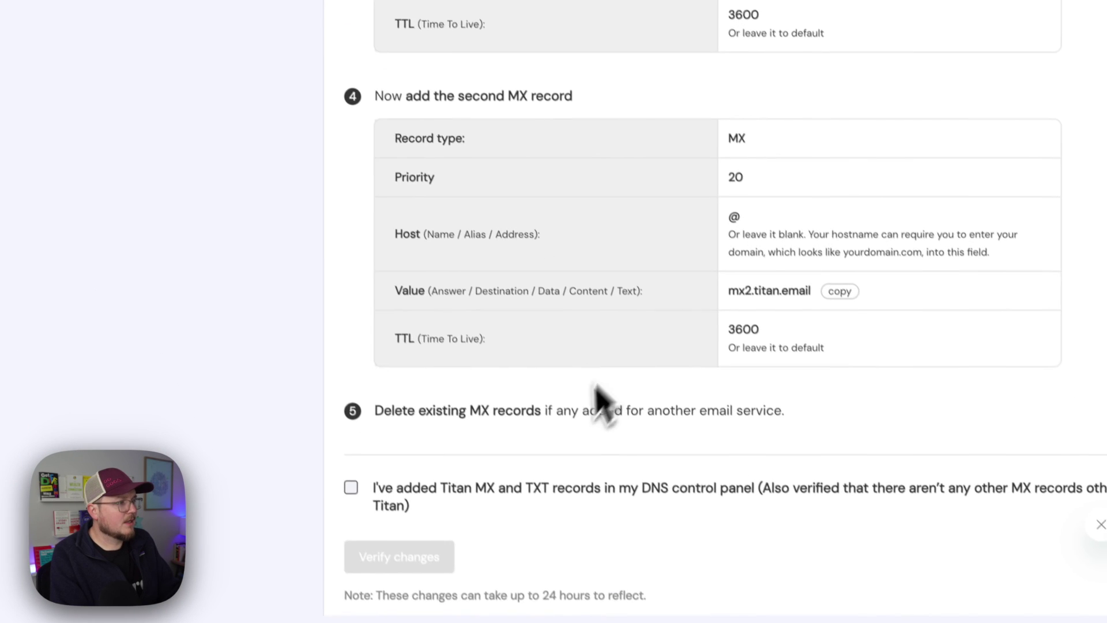
pyautogui.click(352, 489)
pyautogui.click(402, 558)
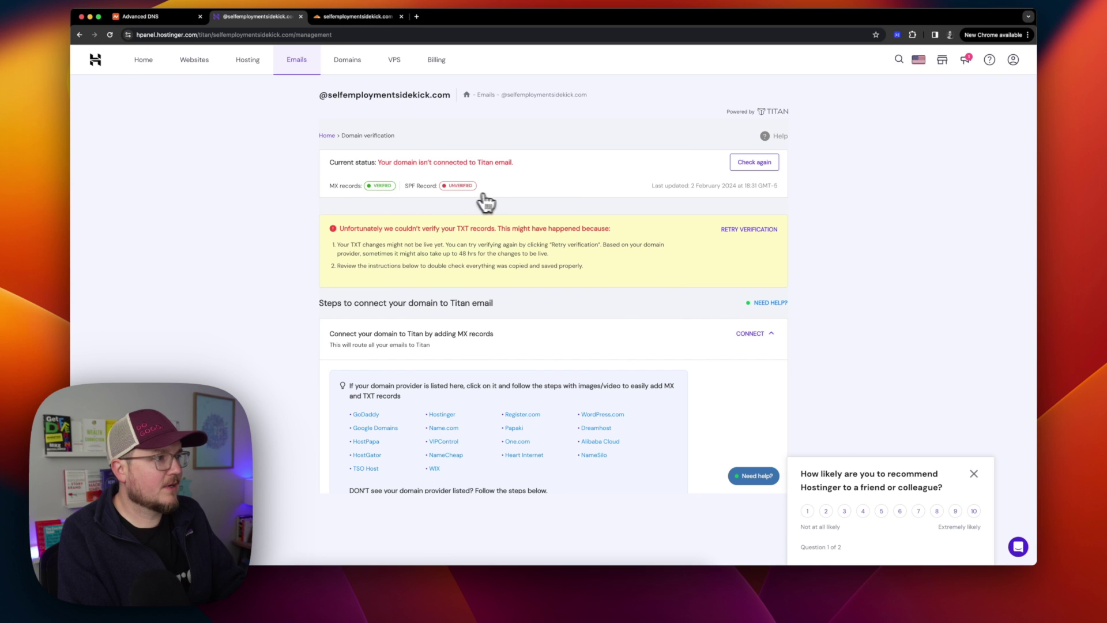
# Copy Titan's SPF value and update the domain's existing TXT record in Cloudflare.
pyautogui.scroll(-15, 545, 271)
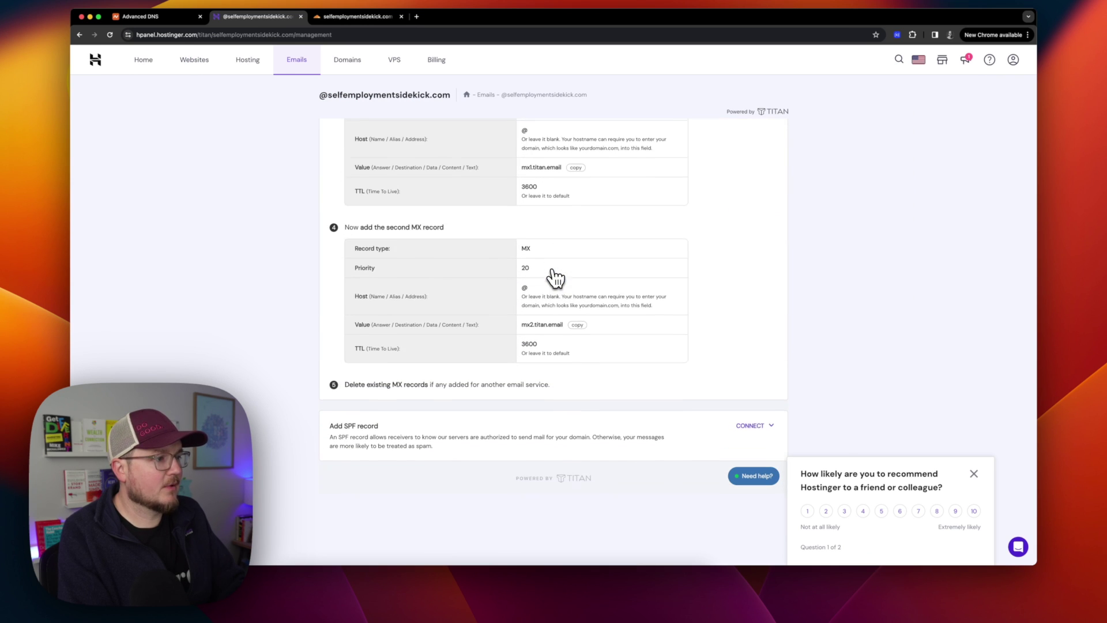
pyautogui.click(748, 425)
pyautogui.scroll(-4, 733, 428)
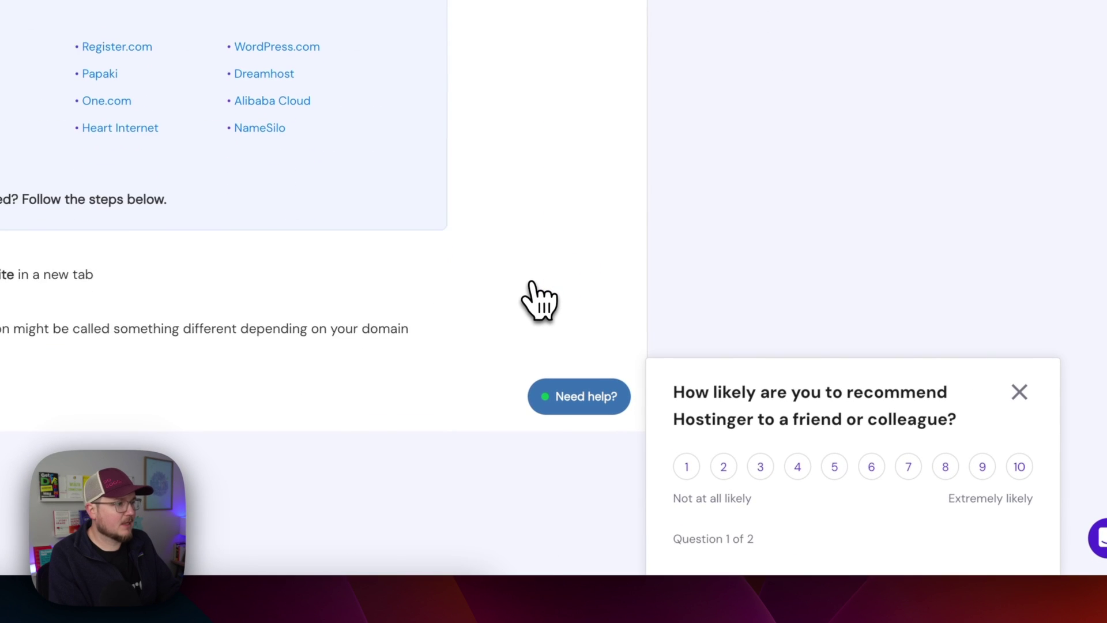
pyautogui.scroll(-8, 531, 282)
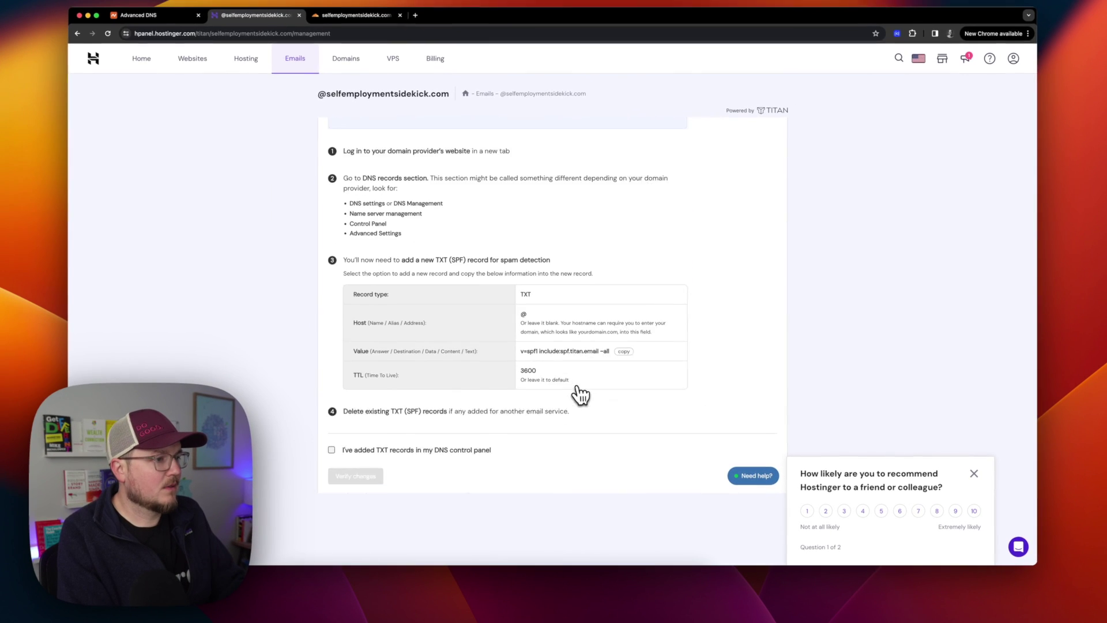
pyautogui.scroll(-2, 579, 395)
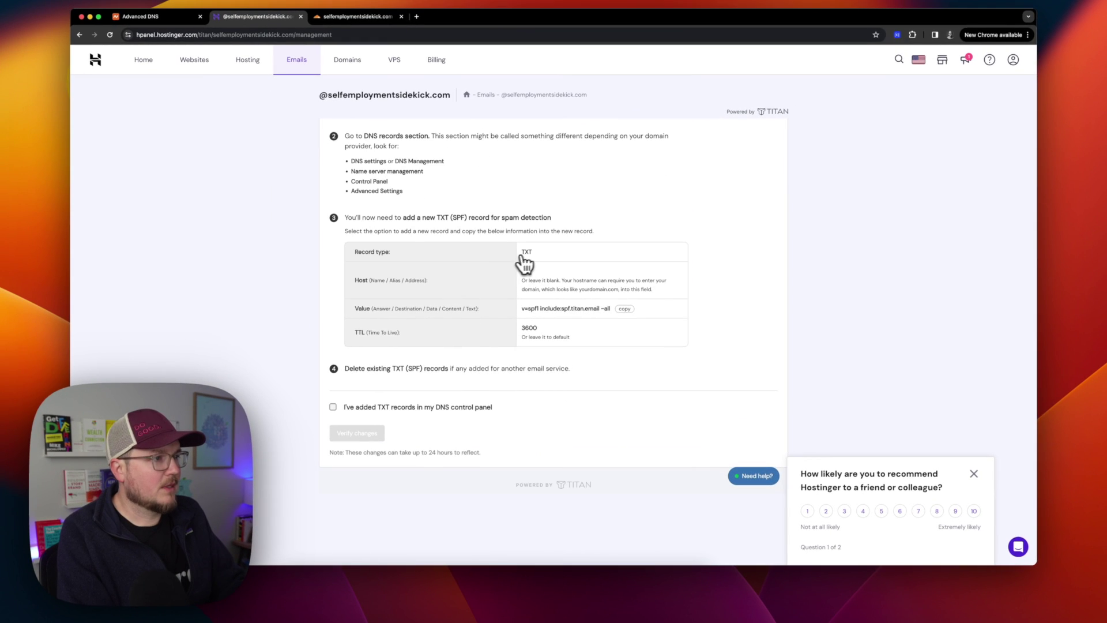
pyautogui.click(624, 310)
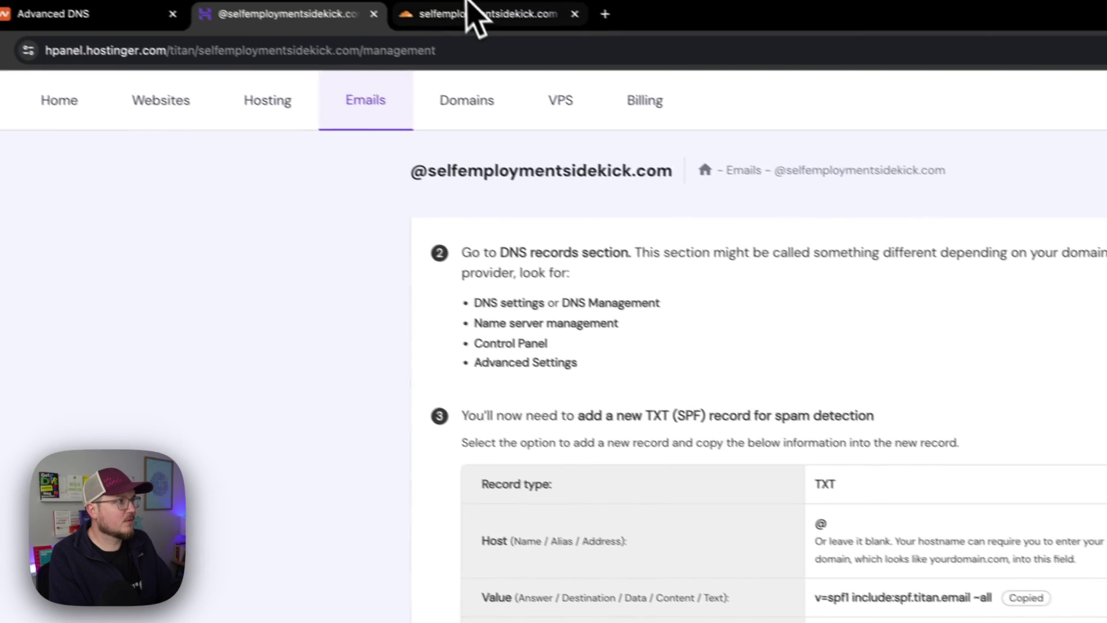
pyautogui.click(351, 17)
pyautogui.scroll(-8, 542, 398)
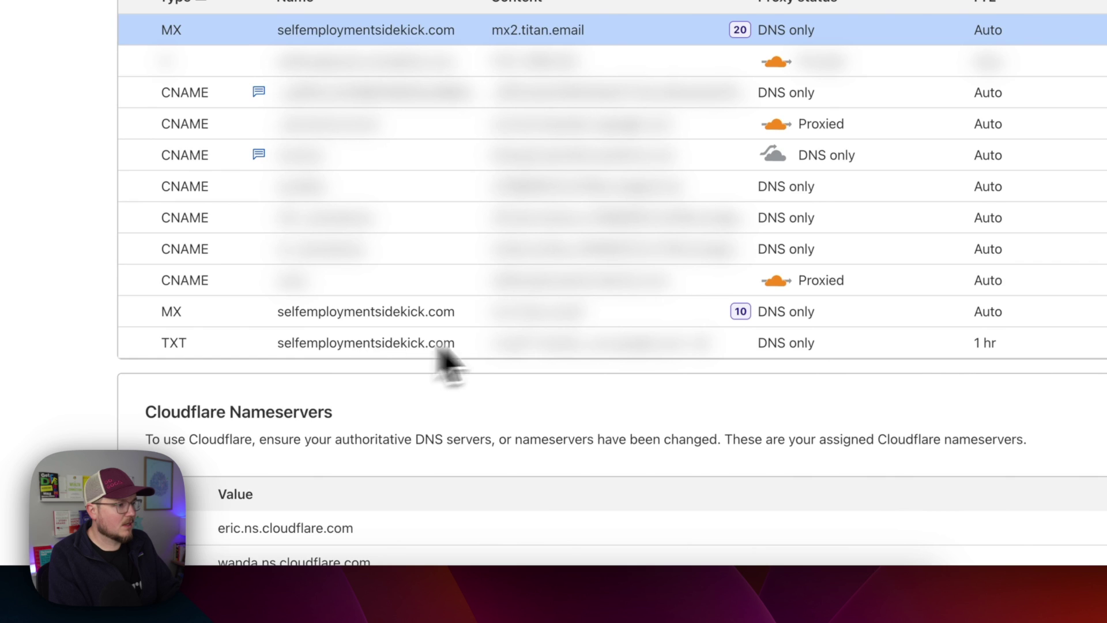
pyautogui.click(795, 344)
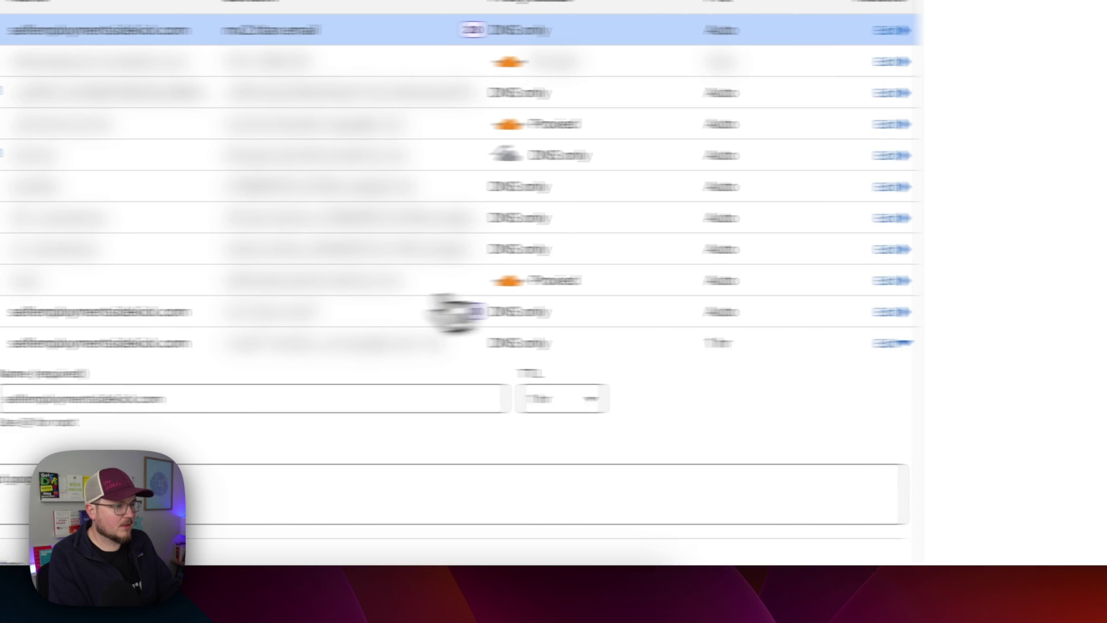
pyautogui.tripleClick(376, 494)
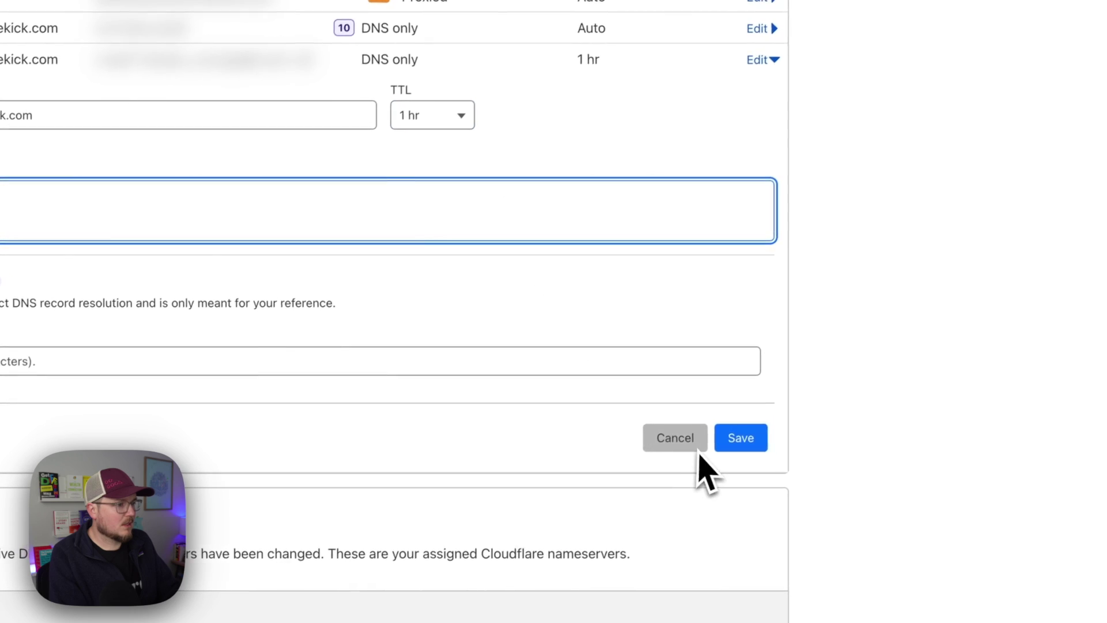
pyautogui.click(744, 442)
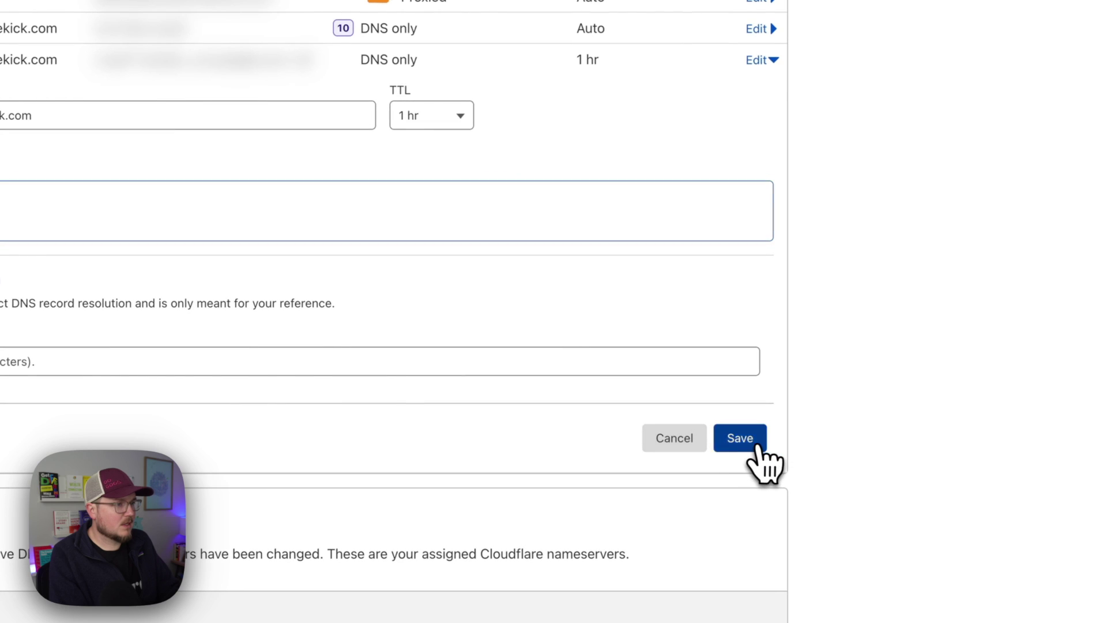
# Verify the DNS changes in Hostinger so the email shows Active.
pyautogui.click(416, 23)
pyautogui.scroll(-10, 662, 391)
pyautogui.click(358, 465)
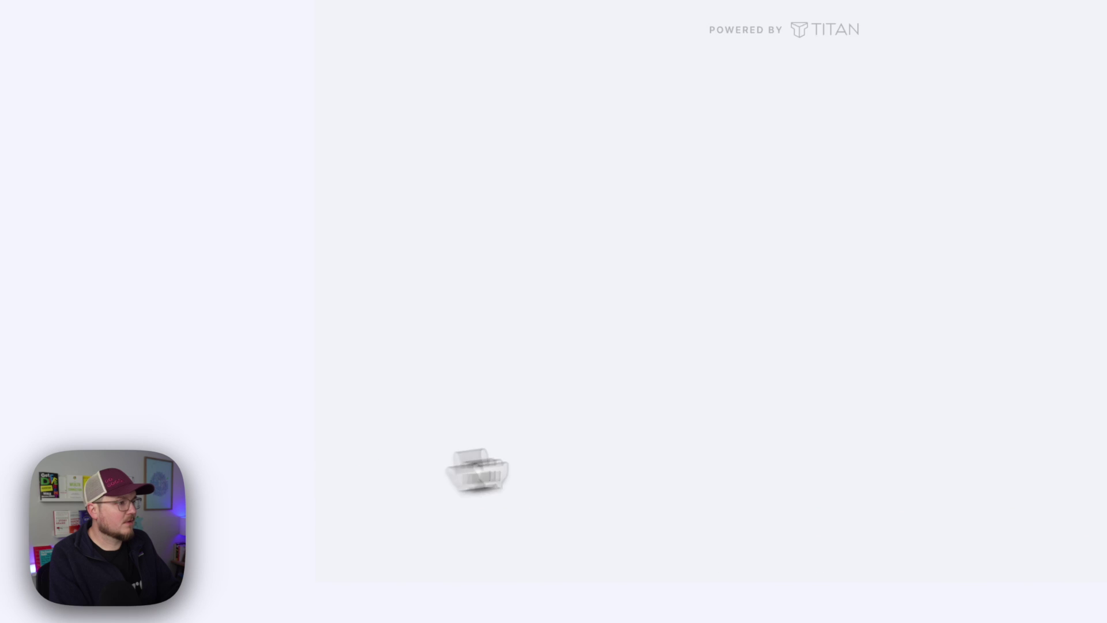
pyautogui.scroll(4, 767, 271)
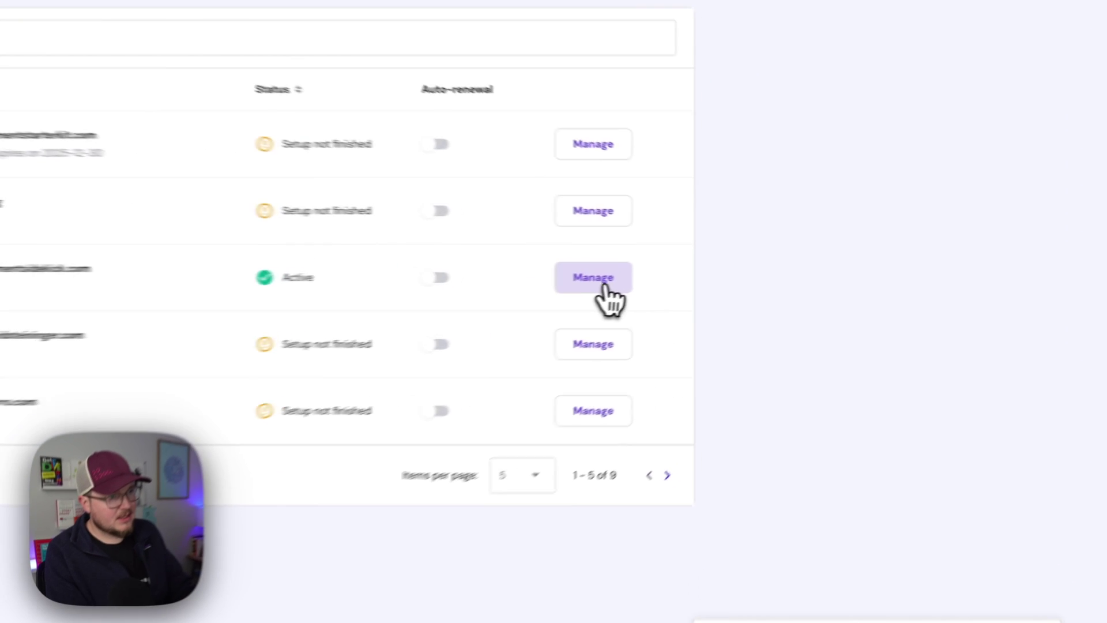
# Open the email accounts for selfemploymentsidekick.com in Hostinger, then go to the Gmail inbox.
pyautogui.click(722, 267)
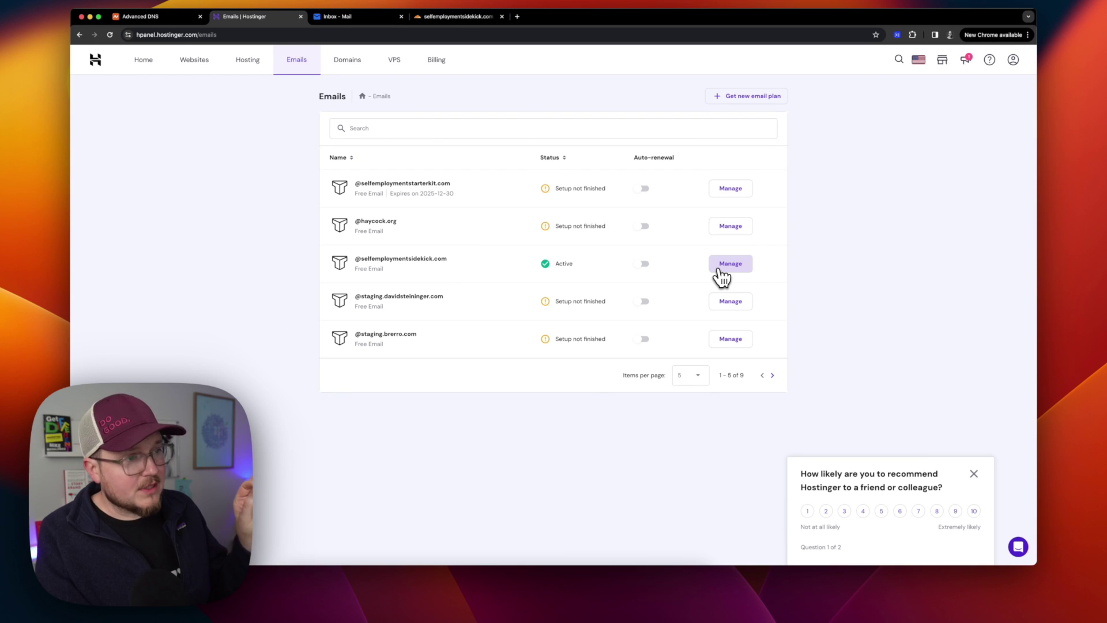
pyautogui.click(721, 270)
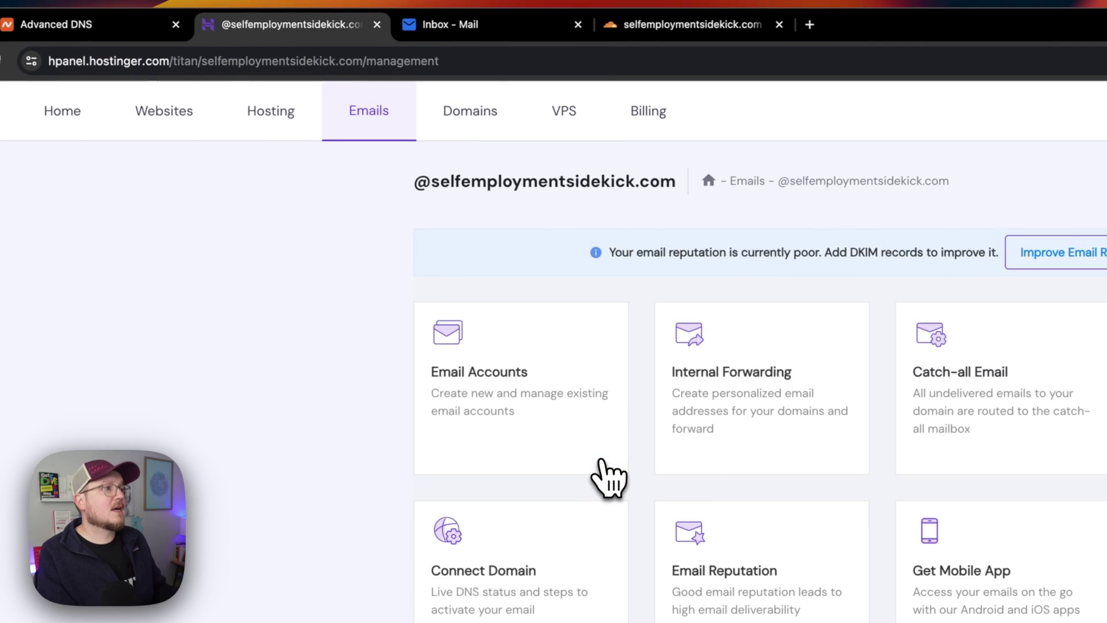
pyautogui.click(526, 397)
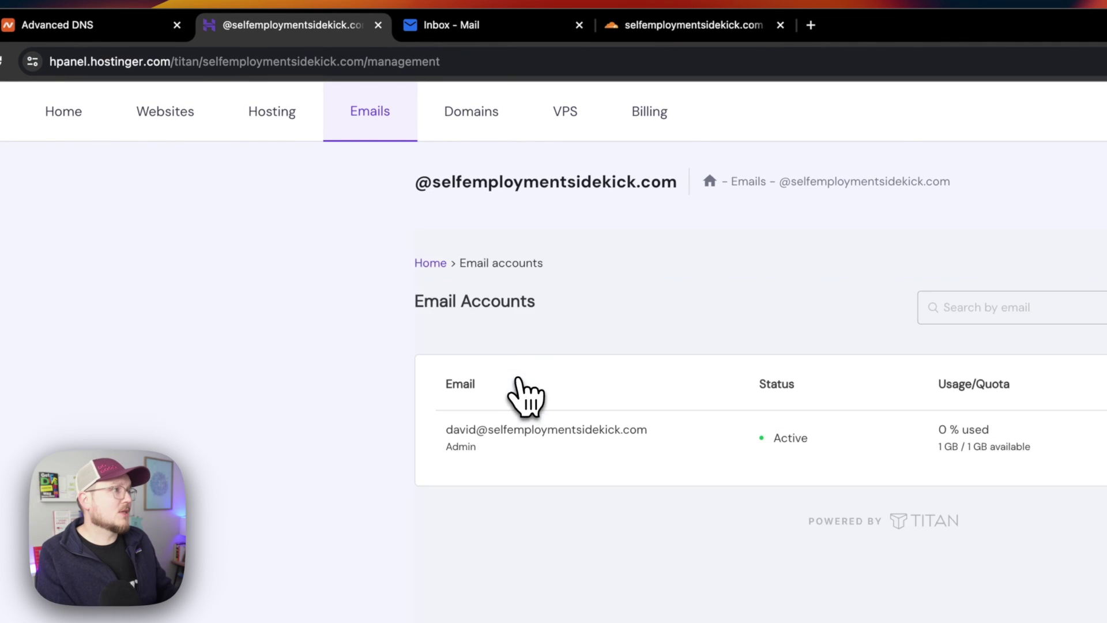
pyautogui.click(456, 25)
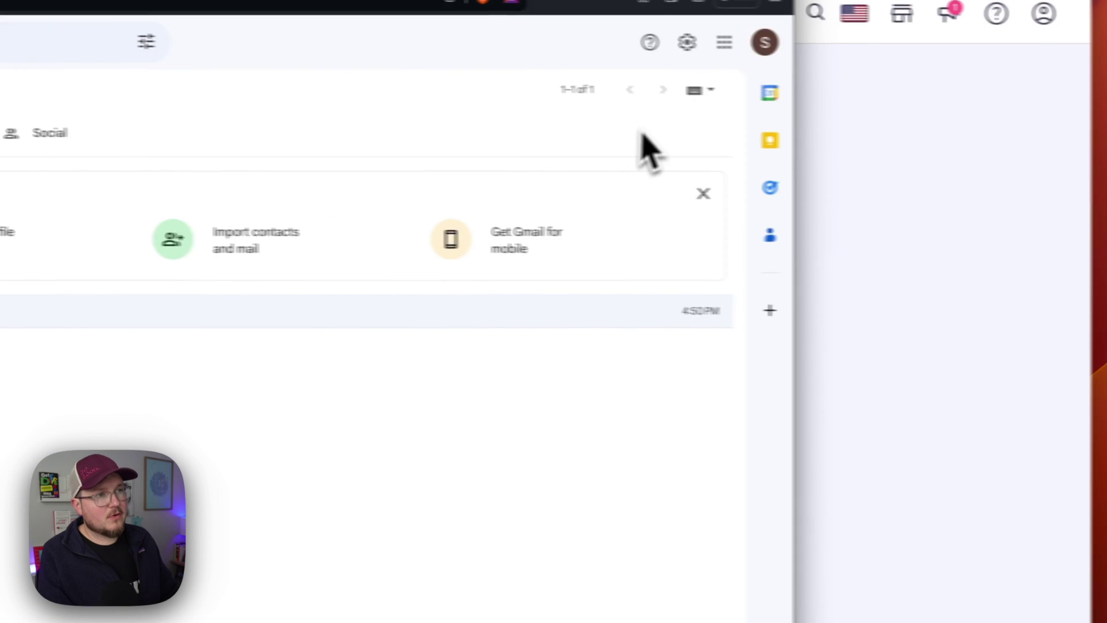
# In Gmail's Accounts and Import settings, add a mail account with the business email address.
pyautogui.click(686, 42)
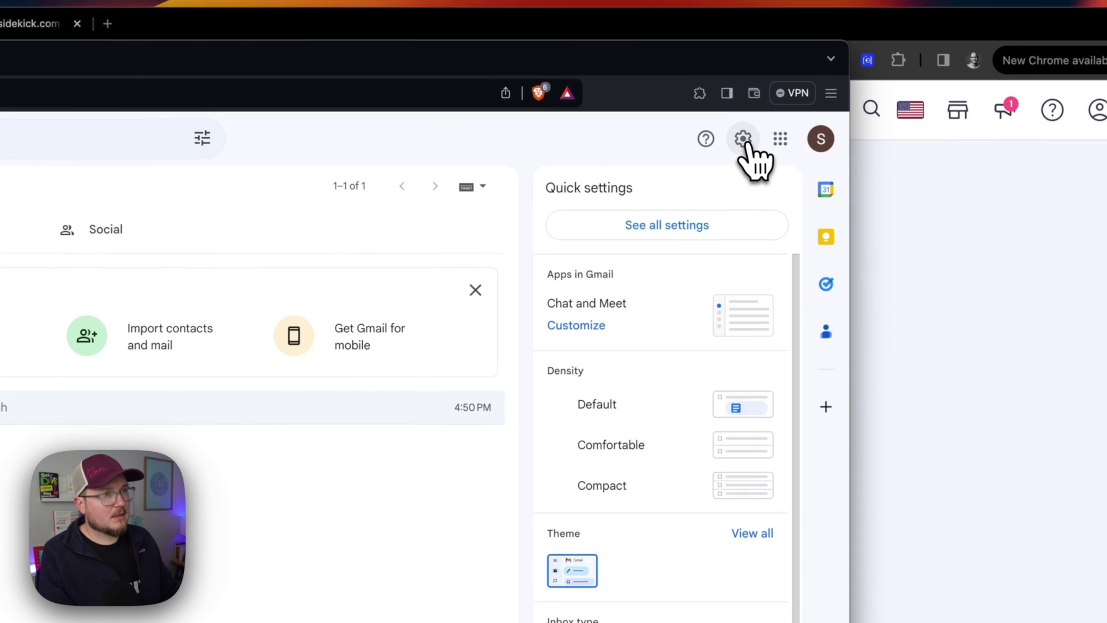
pyautogui.click(728, 233)
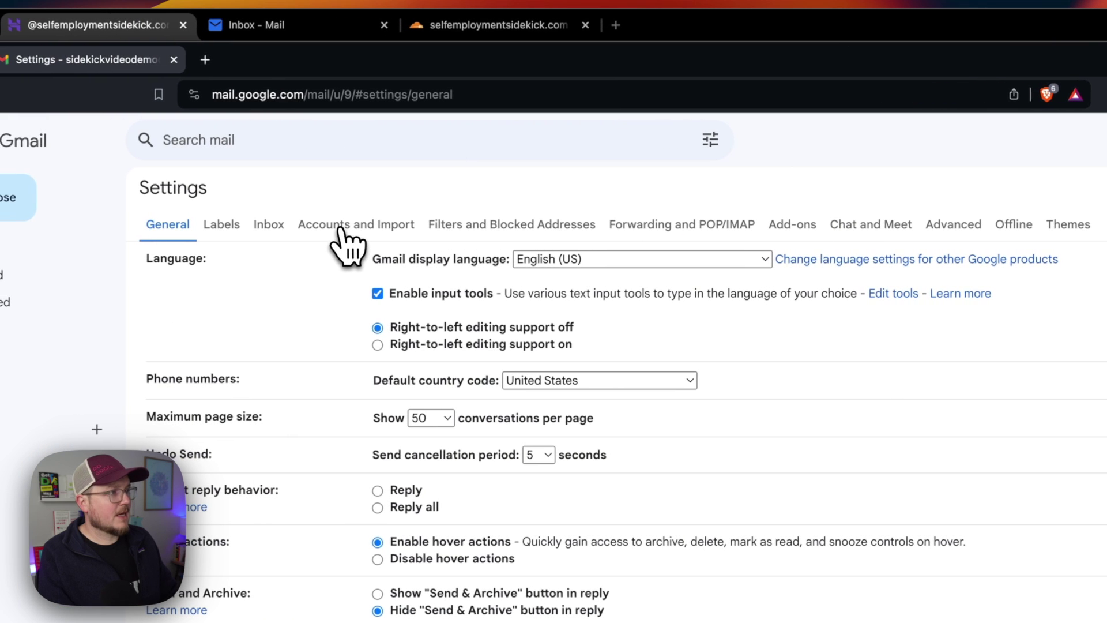
pyautogui.click(341, 230)
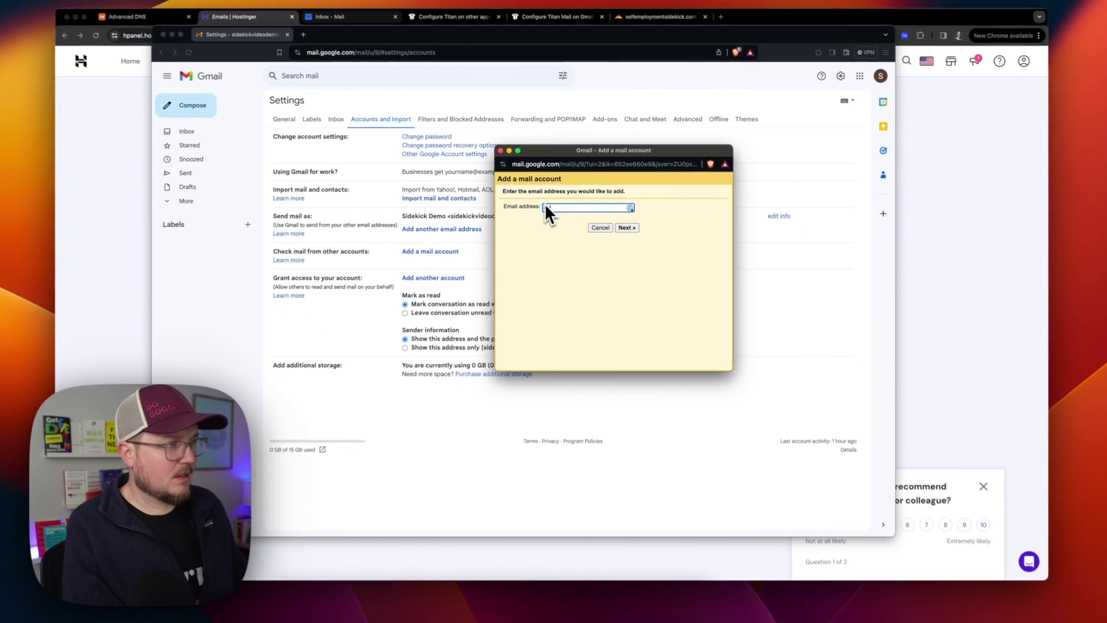
pyautogui.click(547, 203)
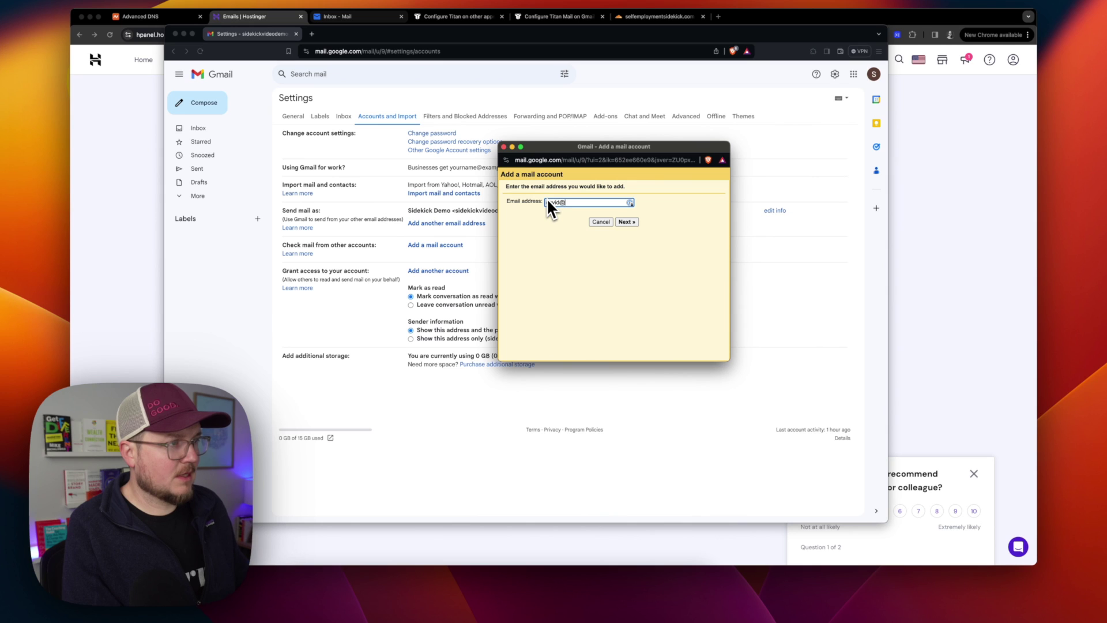
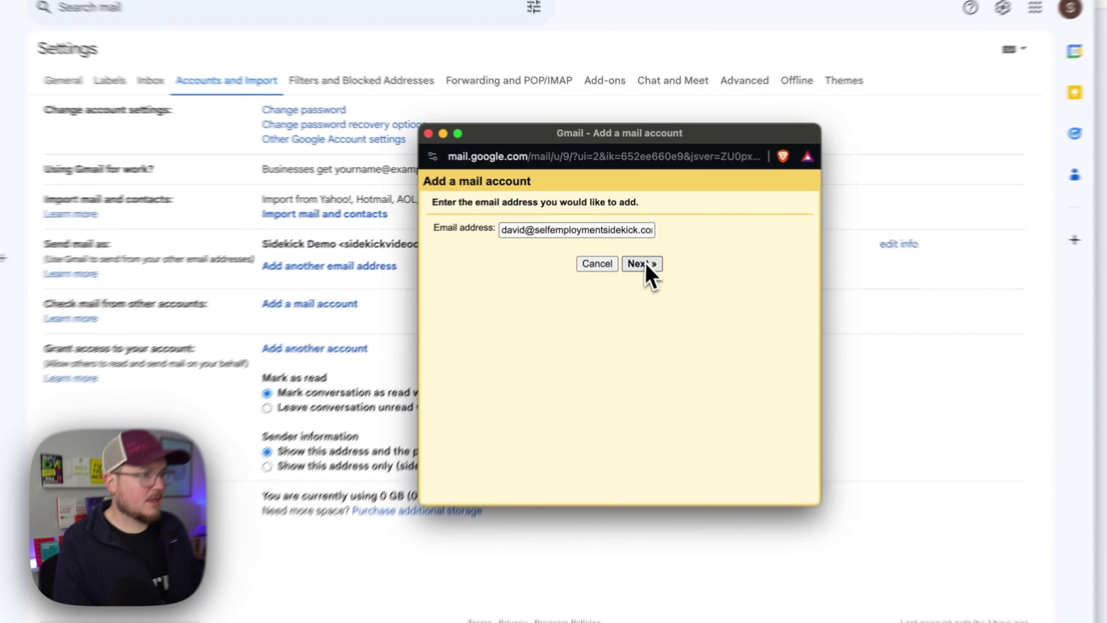
pyautogui.click(626, 221)
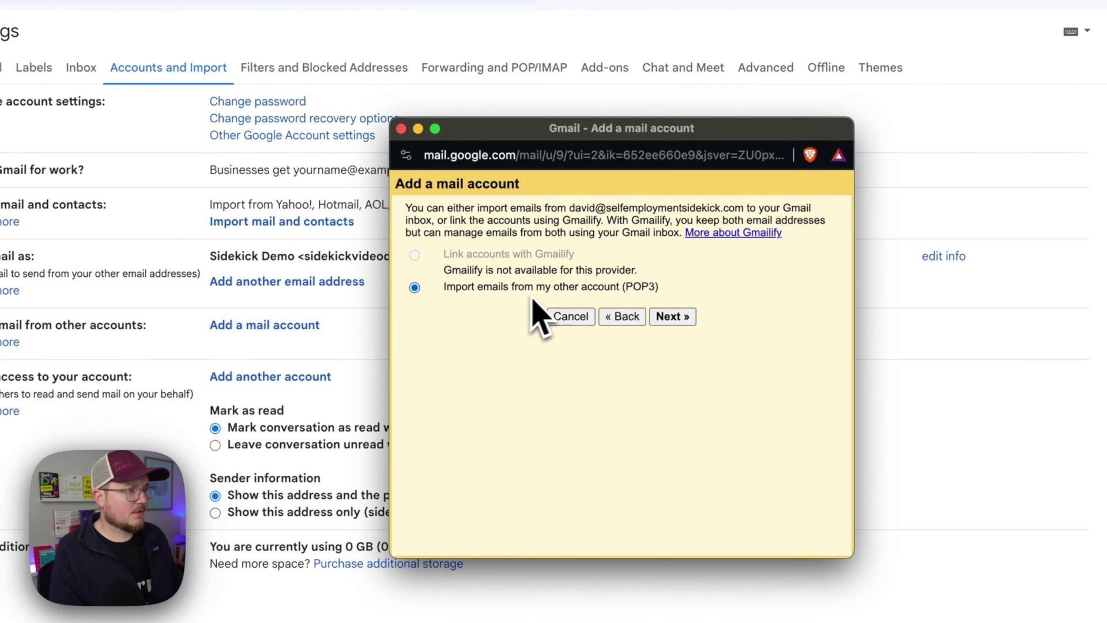
# Choose POP3 import, set the full address as username, and enter the account password.
pyautogui.click(669, 317)
pyautogui.click(554, 256)
pyautogui.write('@')
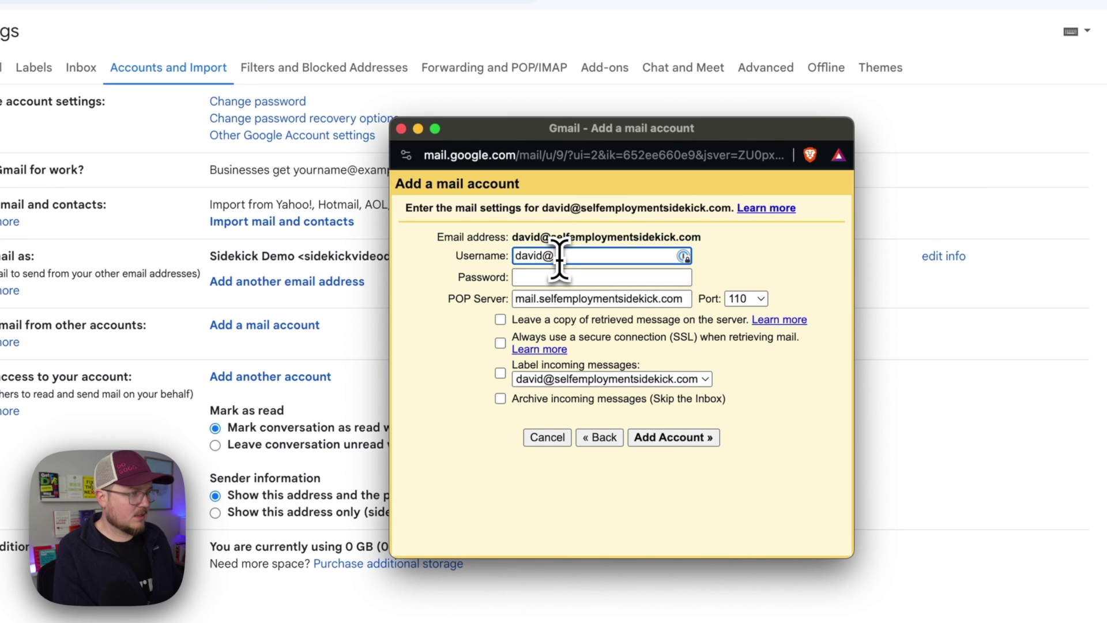
pyautogui.write('self')
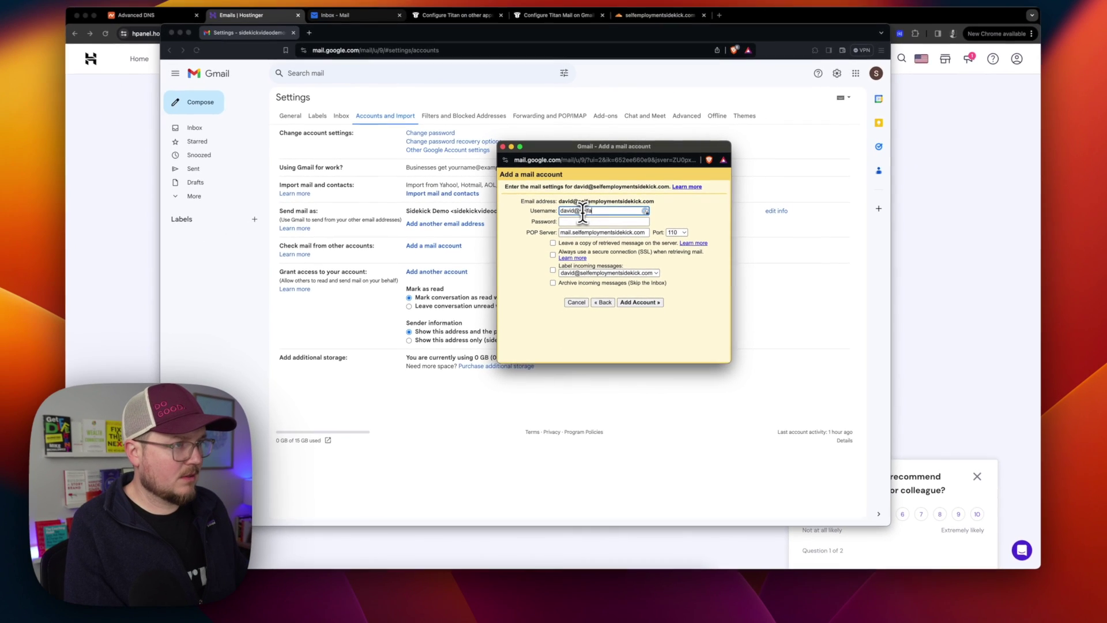
pyautogui.write('employmentsidekick.com')
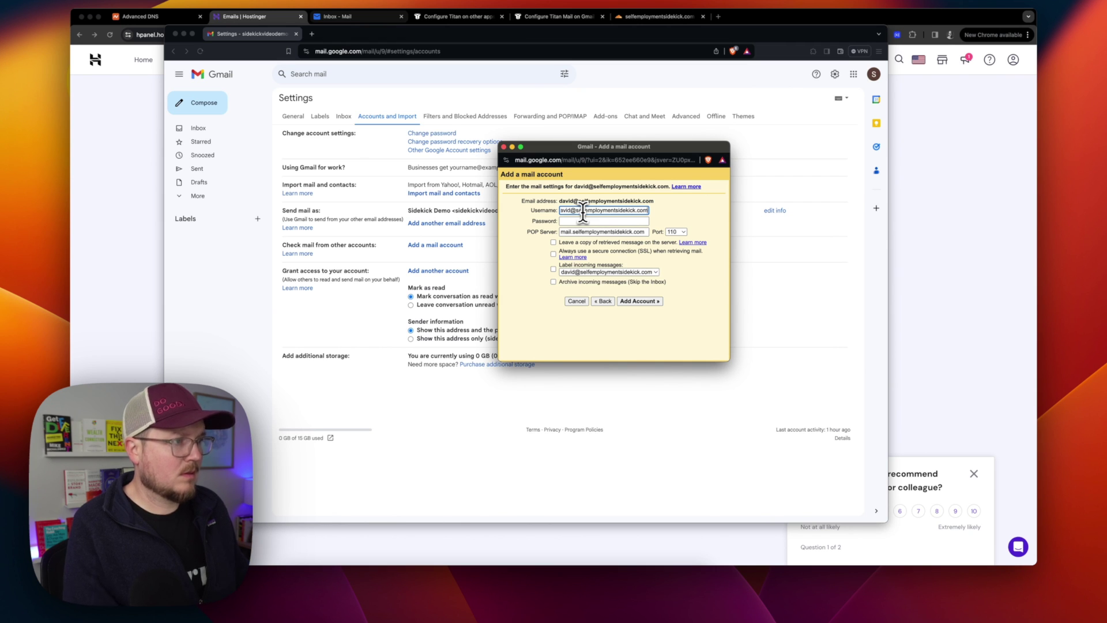
pyautogui.click(579, 221)
pyautogui.write('•••••••••')
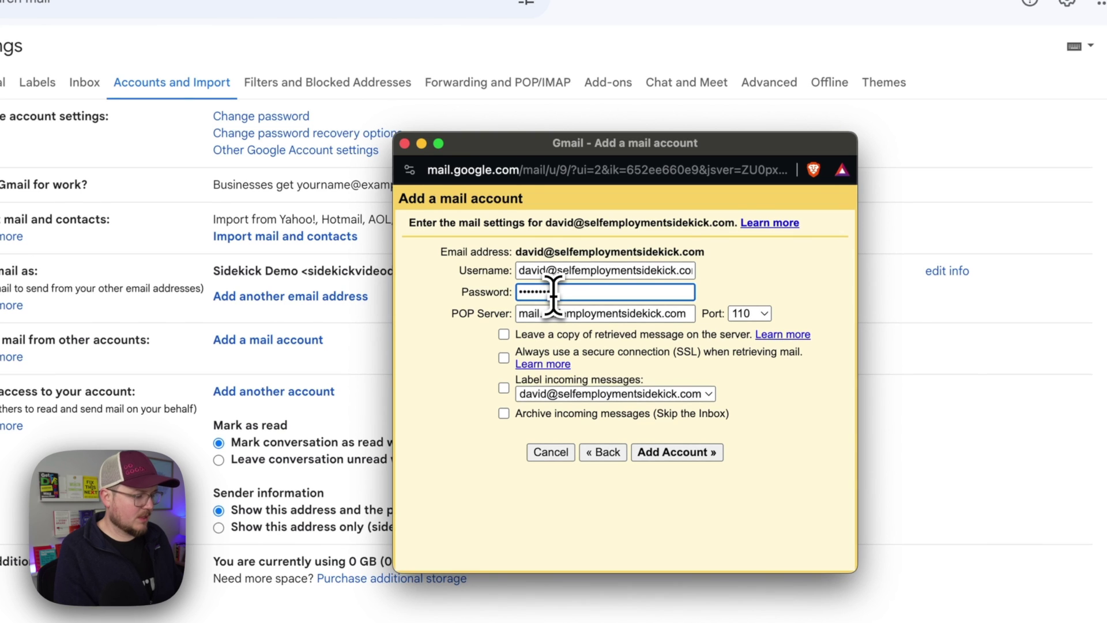
pyautogui.write('•••••••')
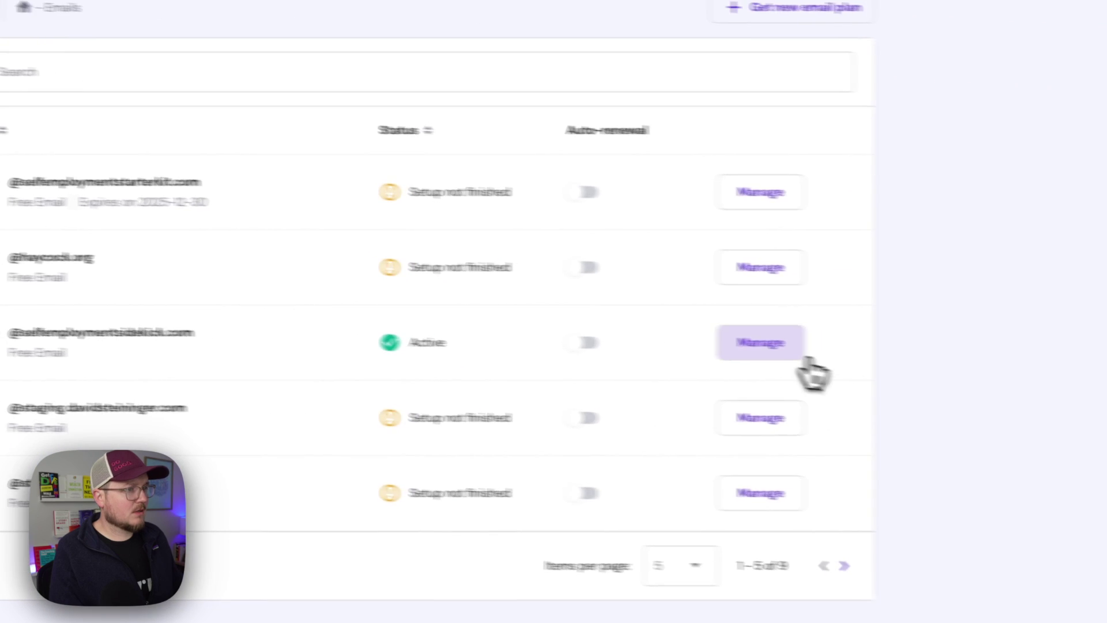
pyautogui.click(801, 361)
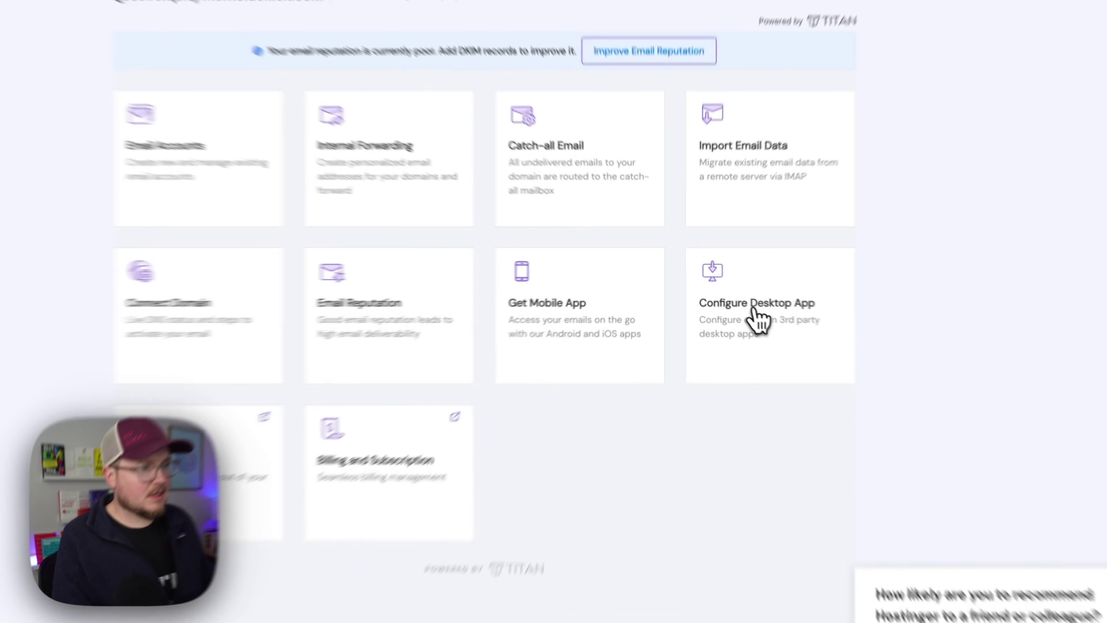
pyautogui.click(727, 300)
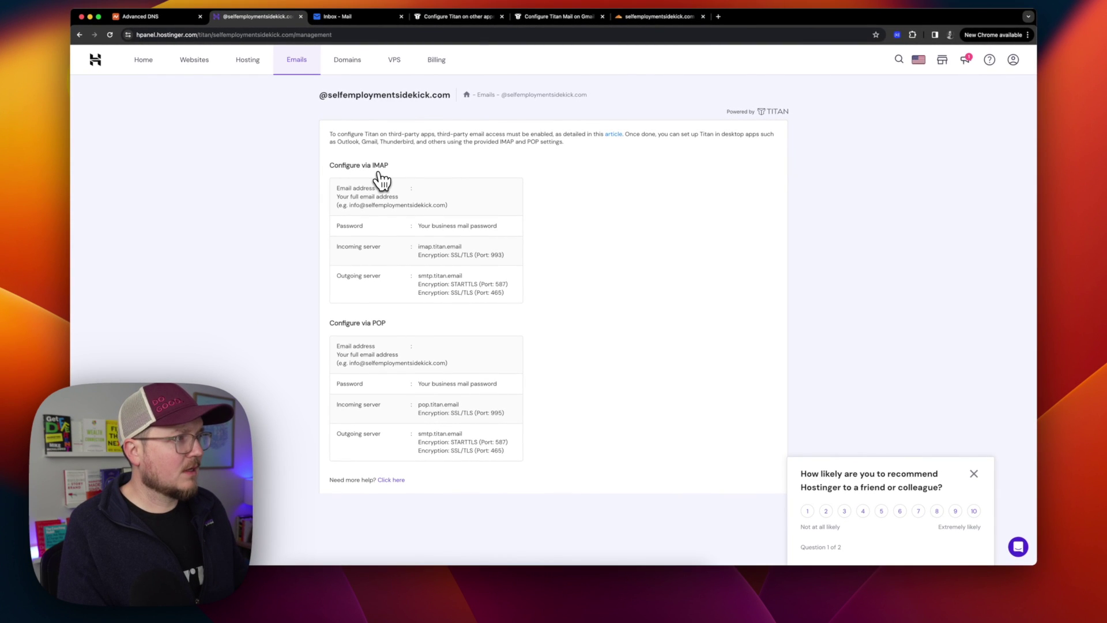
pyautogui.scroll(-2, 378, 306)
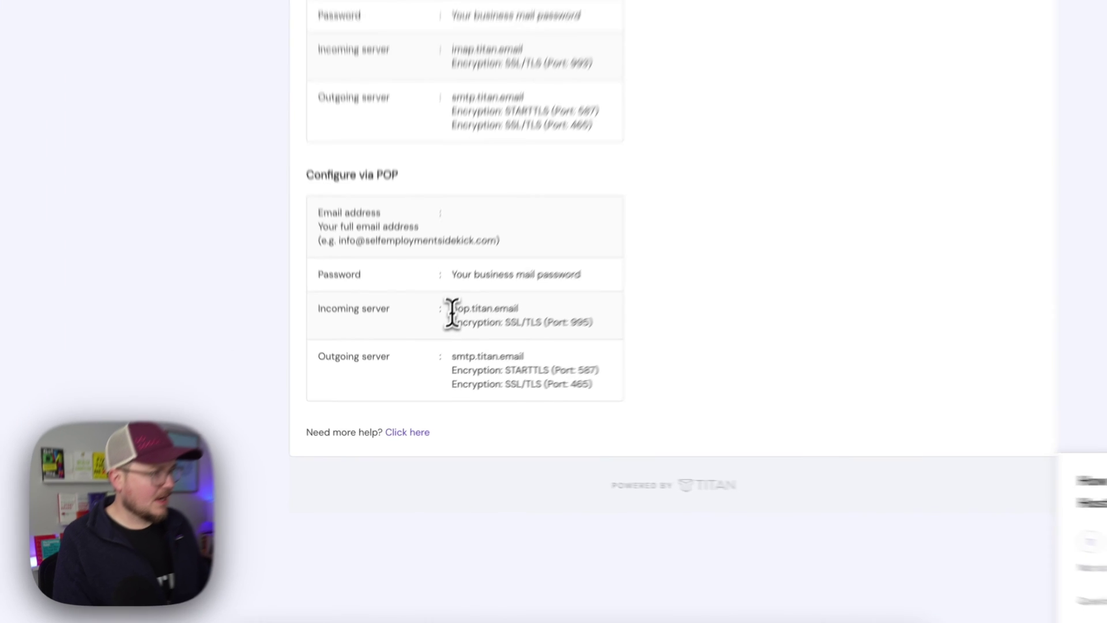
pyautogui.moveTo(421, 373); pyautogui.dragTo(460, 375)
pyautogui.press('cmd+c')
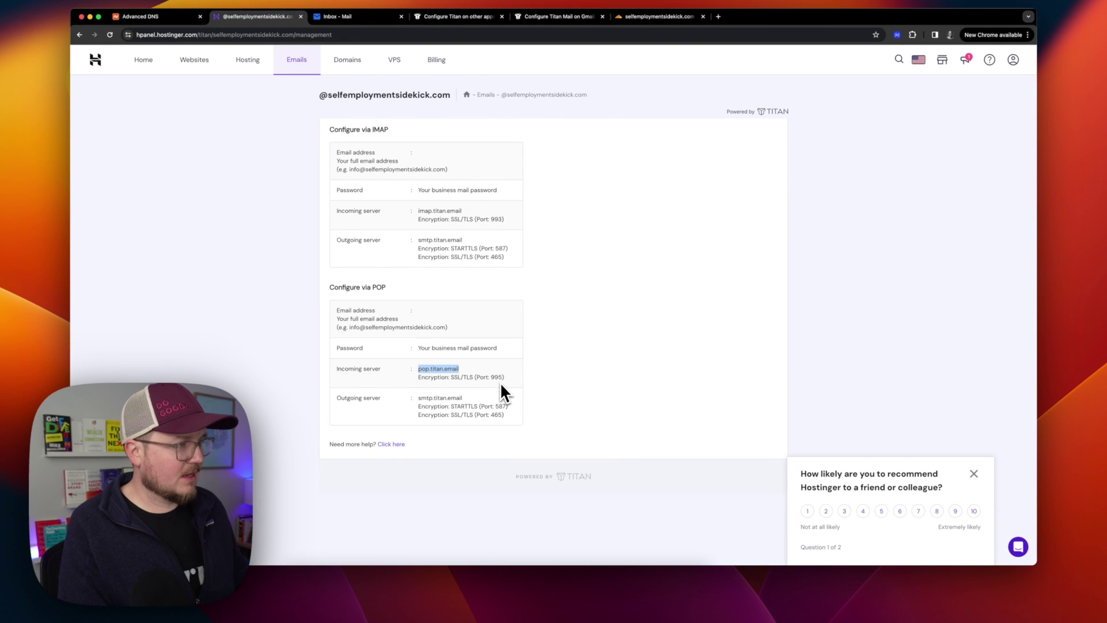
pyautogui.press('super+Tab')
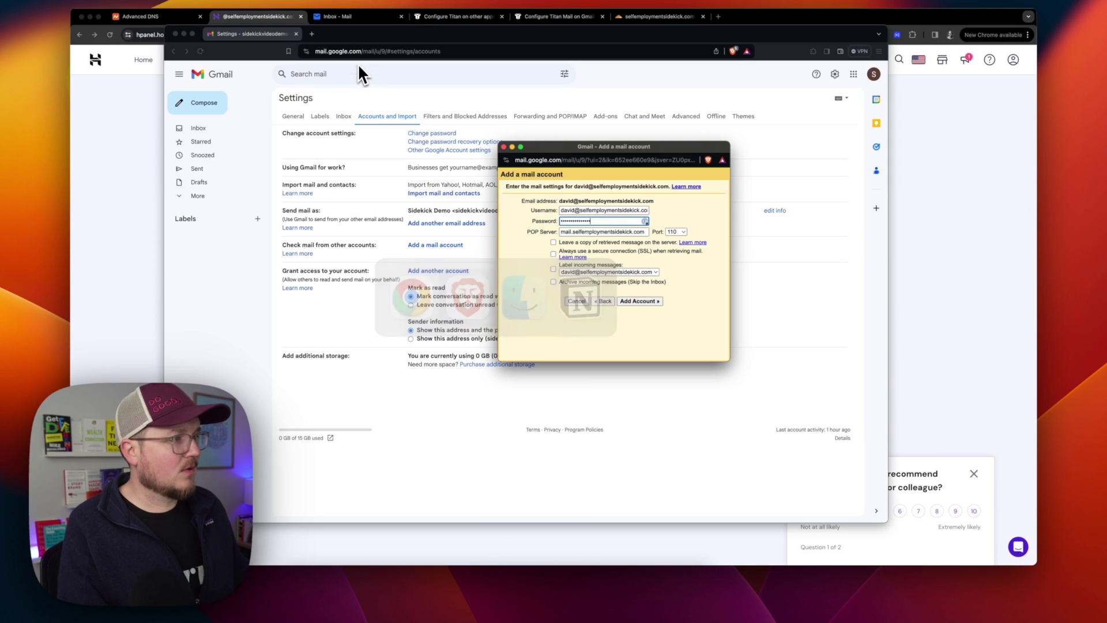
# Set POP server pop.titan.email, port 995 with SSL, and add the account.
pyautogui.tripleClick(609, 231)
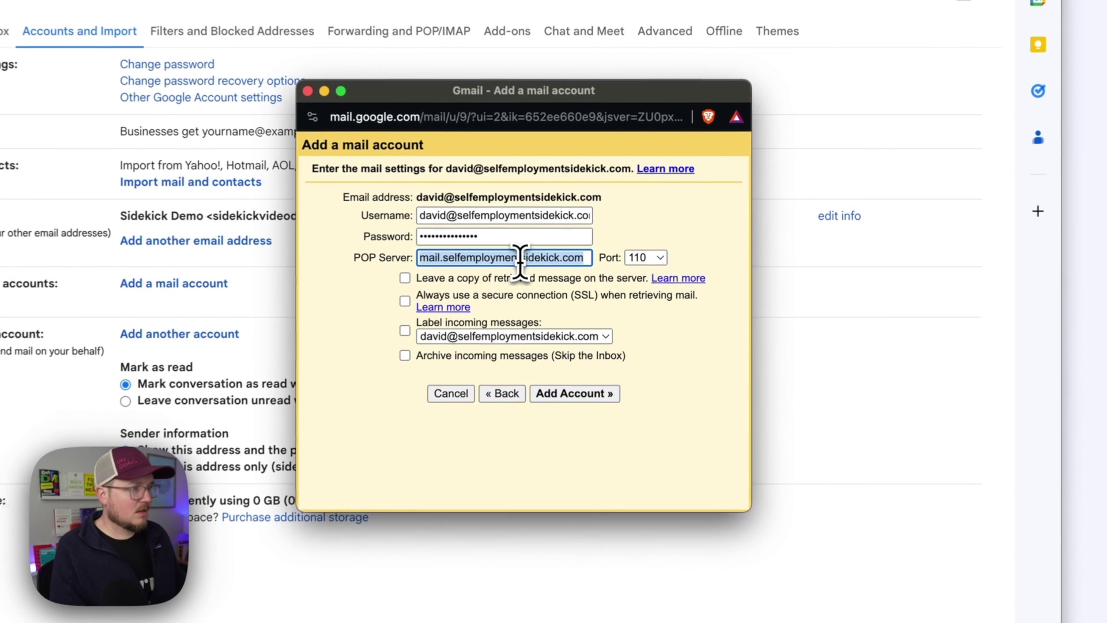
pyautogui.press('cmd+v')
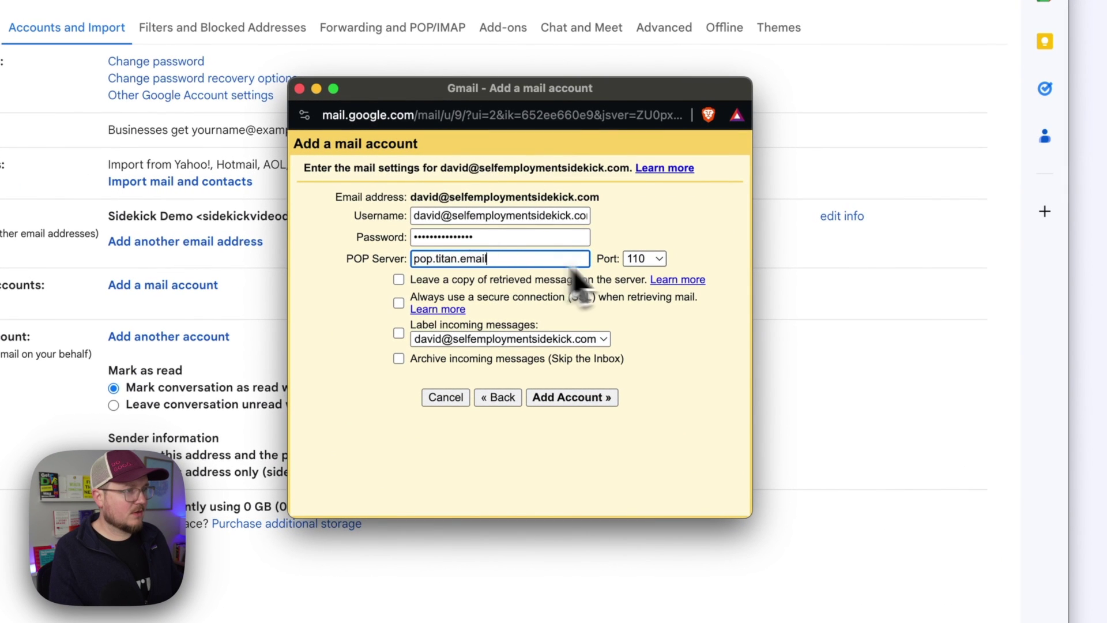
pyautogui.click(643, 259)
pyautogui.click(648, 315)
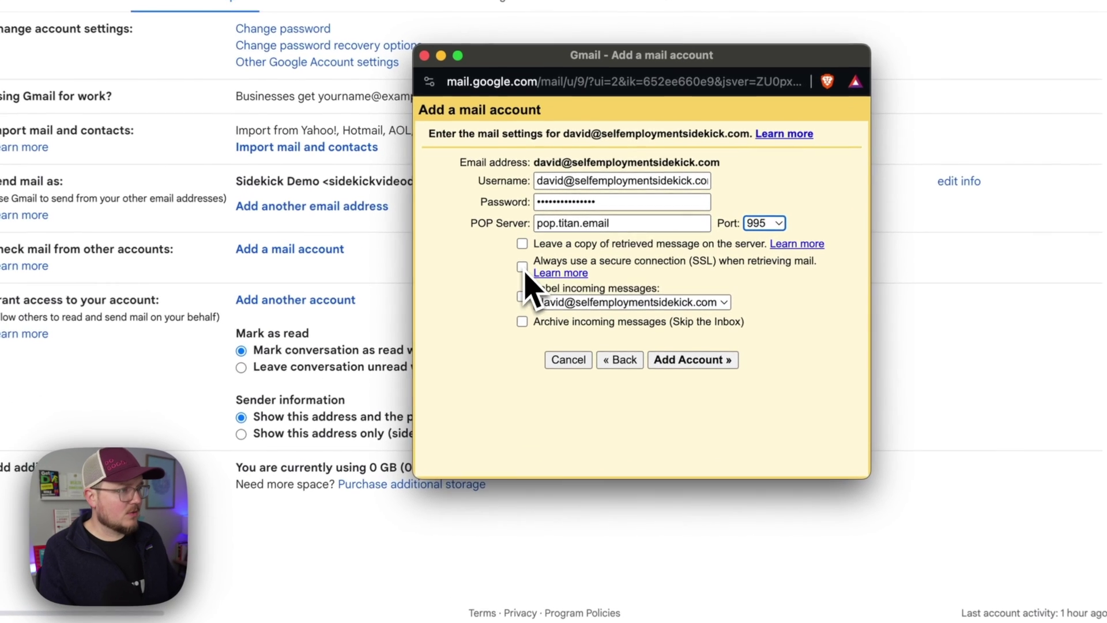
pyautogui.click(521, 267)
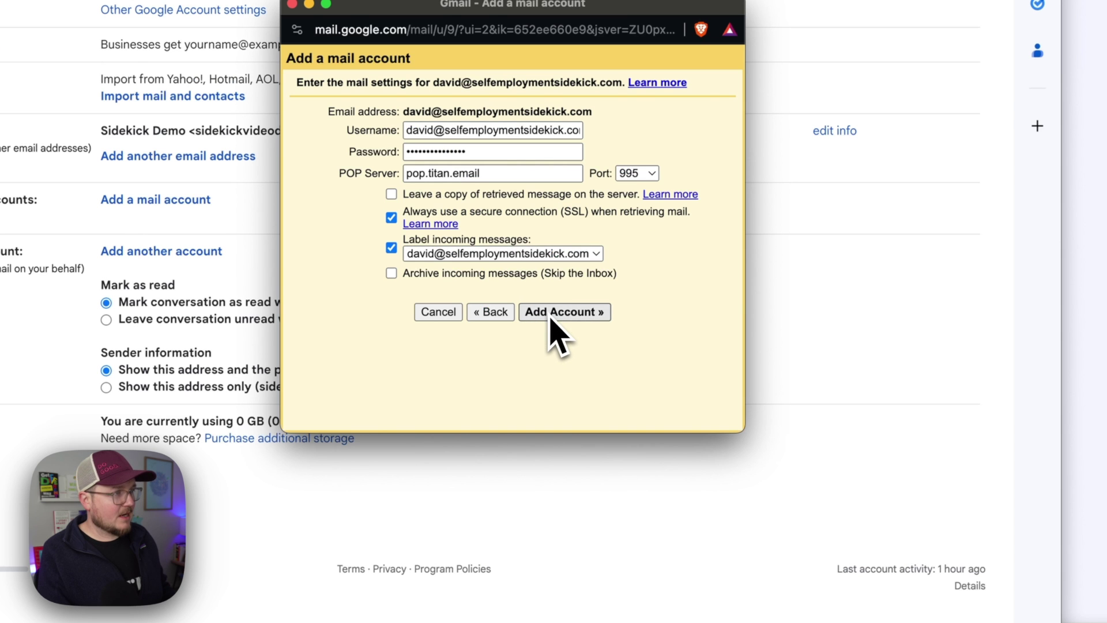
pyautogui.click(551, 319)
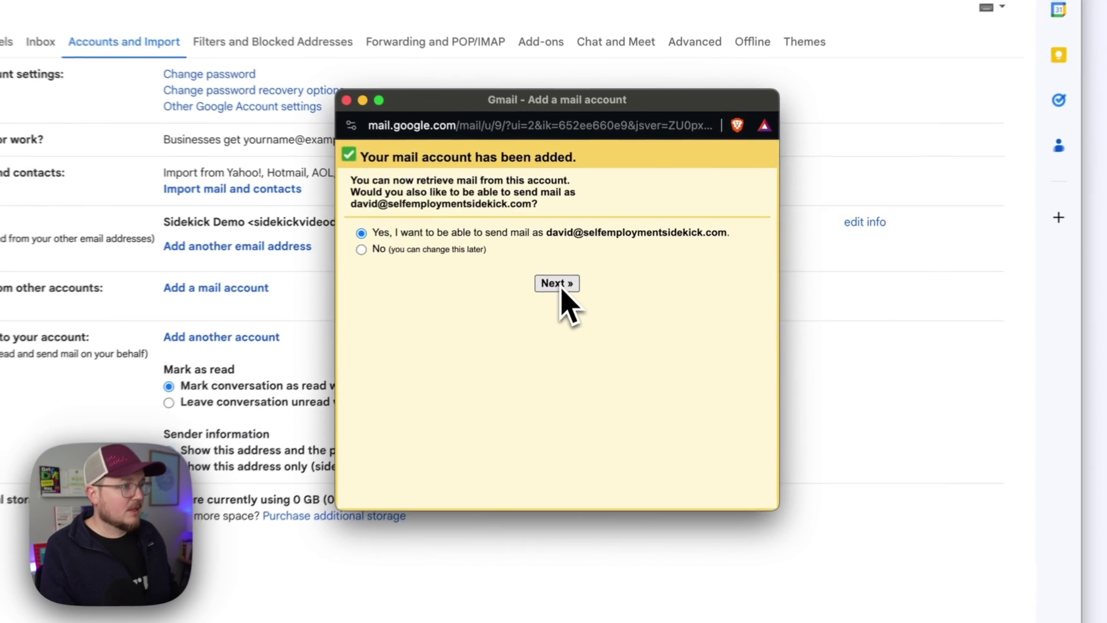
# Name the send-as sender 'SE Sidekick' and continue to the SMTP server settings.
pyautogui.click(614, 242)
pyautogui.tripleClick(487, 218)
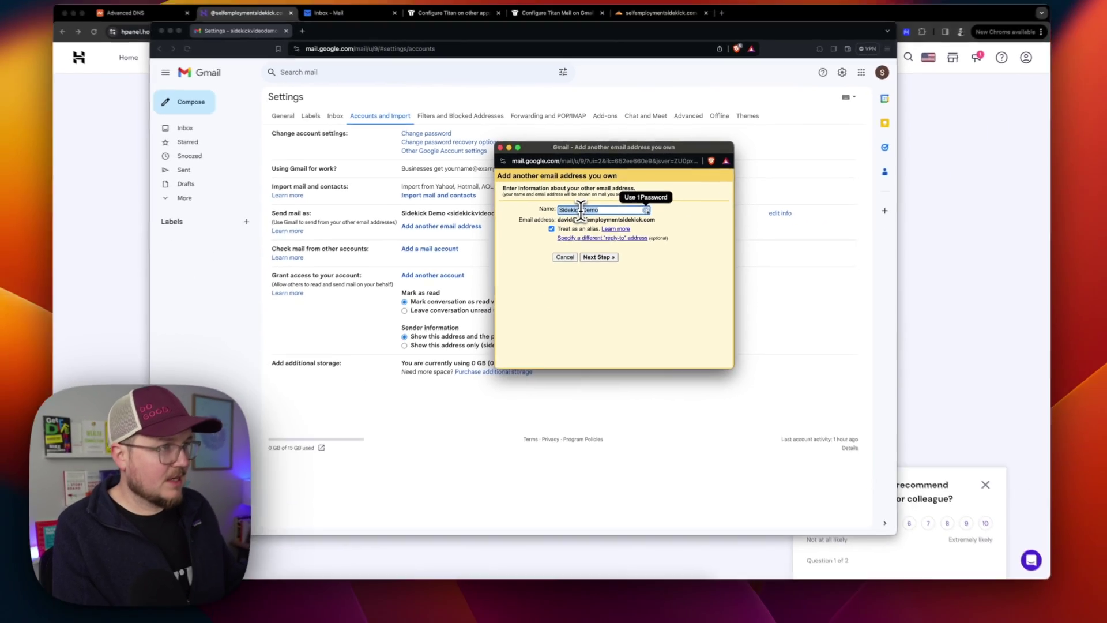
pyautogui.write('SE')
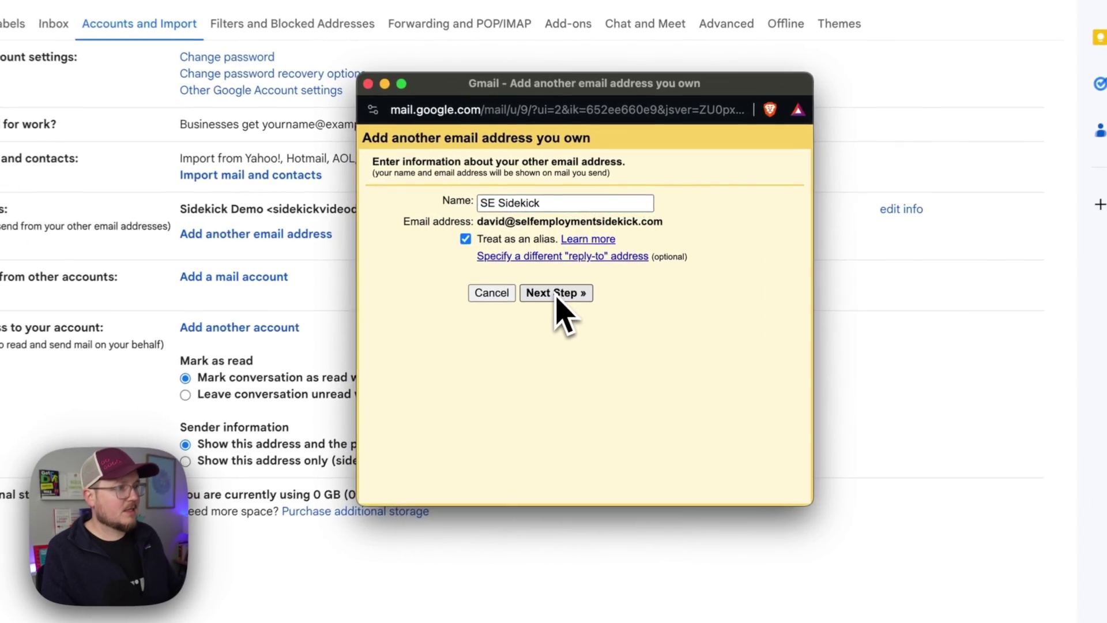
pyautogui.click(598, 253)
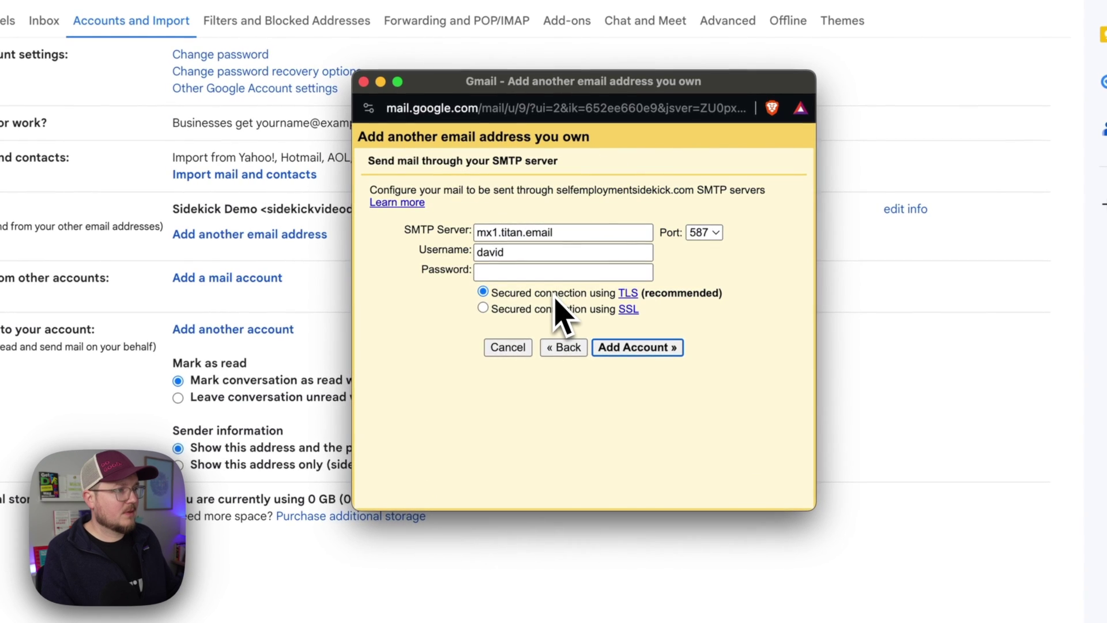
pyautogui.press('super+Tab')
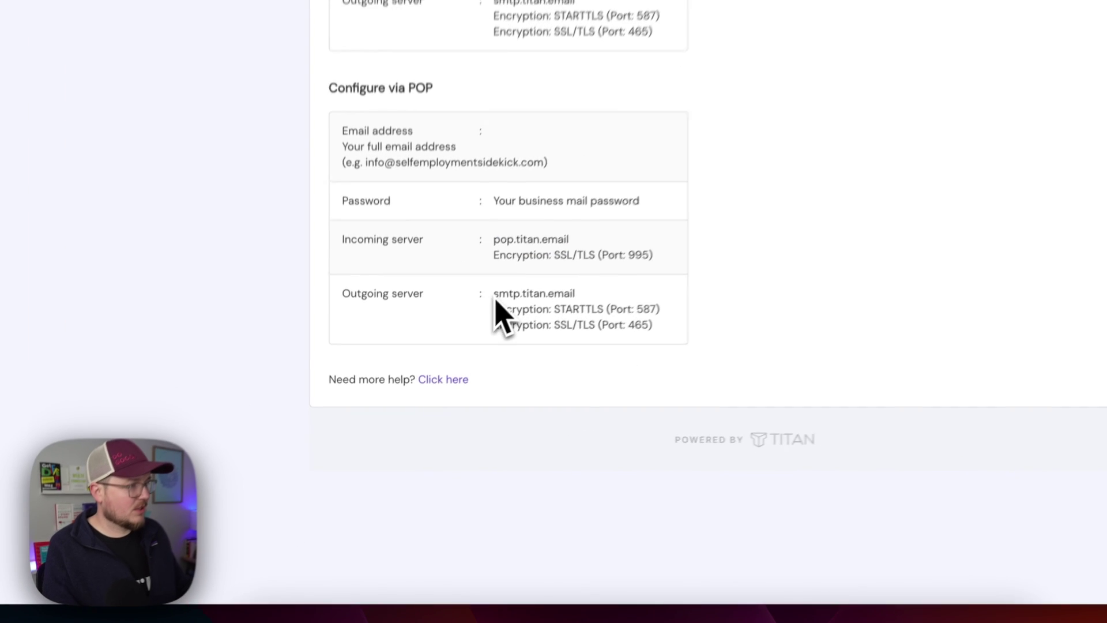
# Select the outgoing server address smtp.titan.email from the Titan POP settings.
pyautogui.moveTo(418, 399); pyautogui.dragTo(465, 402)
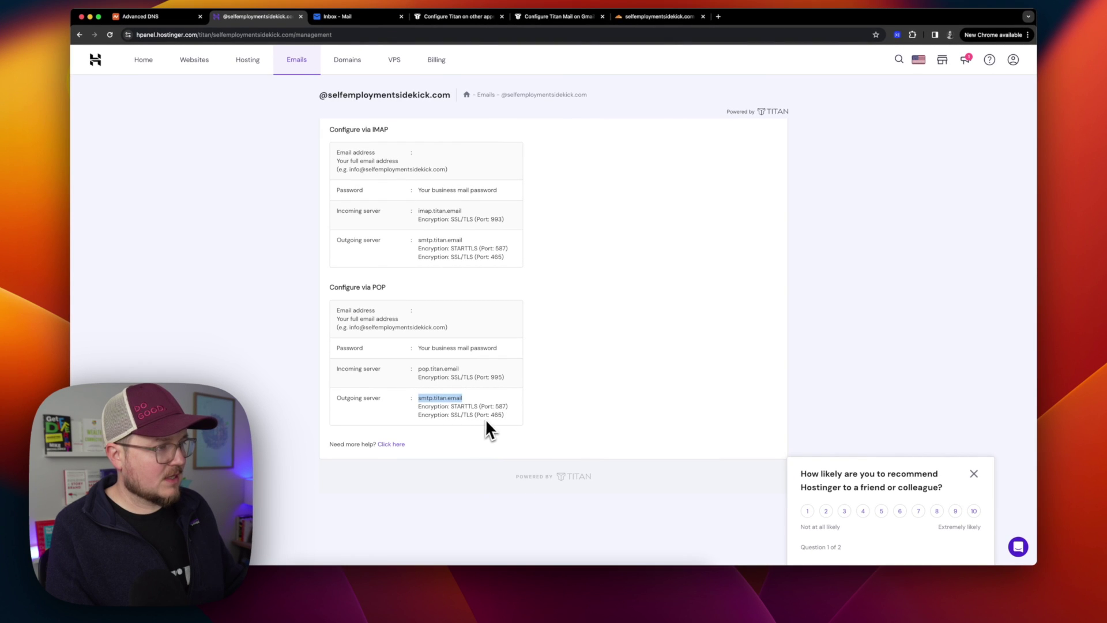
pyautogui.press('super+Tab')
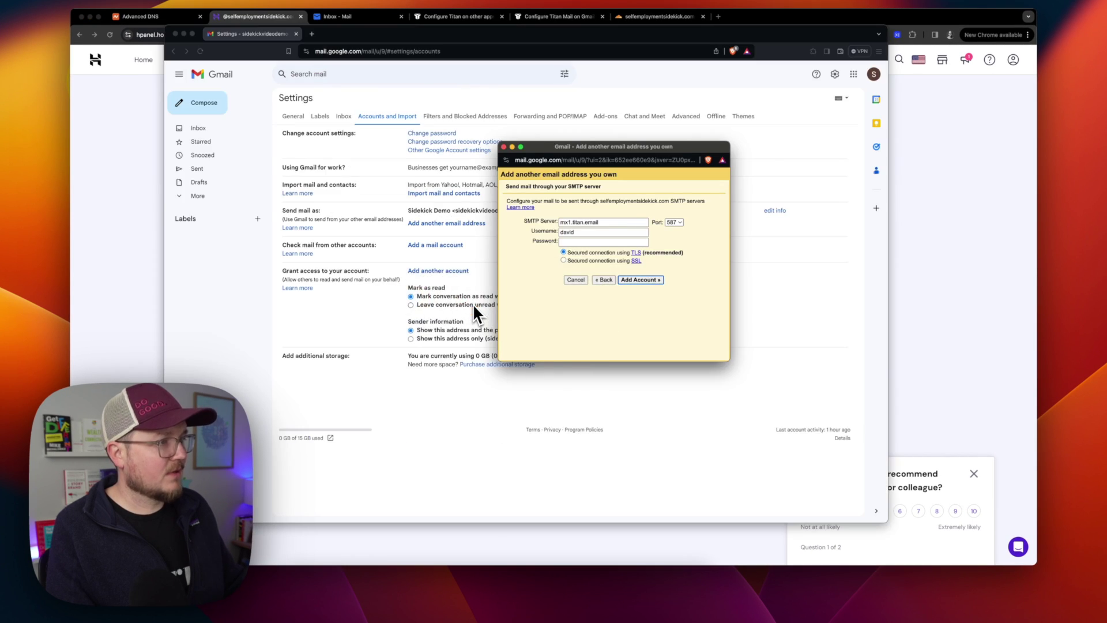
# Enter SMTP server smtp.titan.email, port 465 SSL, the full-address username and mailbox password, then add the account.
pyautogui.click(587, 232)
pyautogui.write('@')
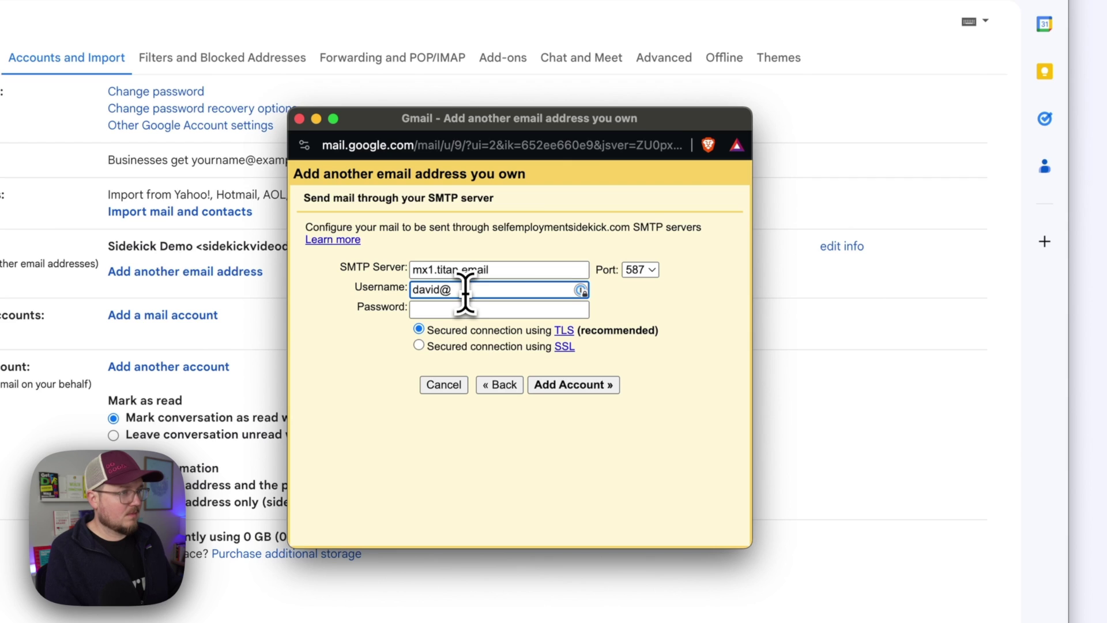
pyautogui.doubleClick(458, 268)
pyautogui.write('smtp.titan.email')
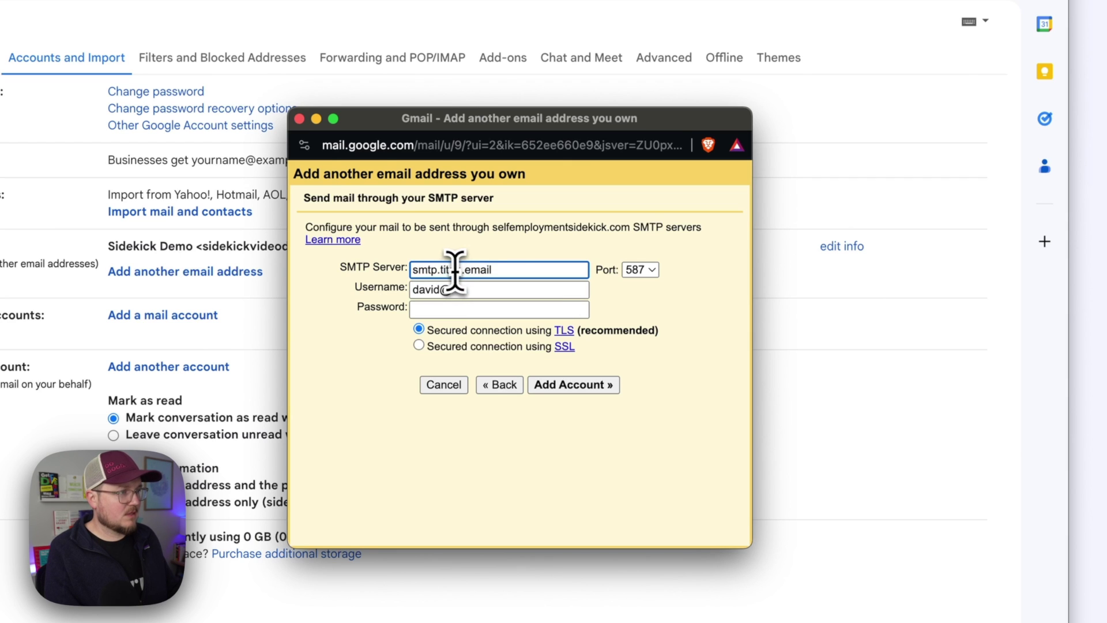
pyautogui.click(649, 273)
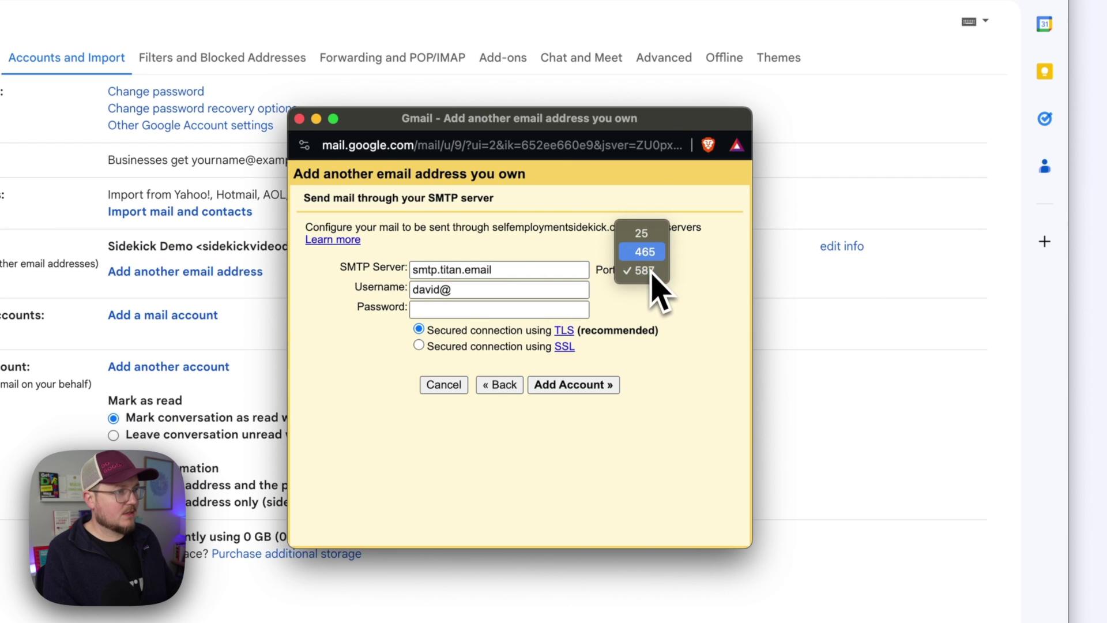
pyautogui.click(647, 254)
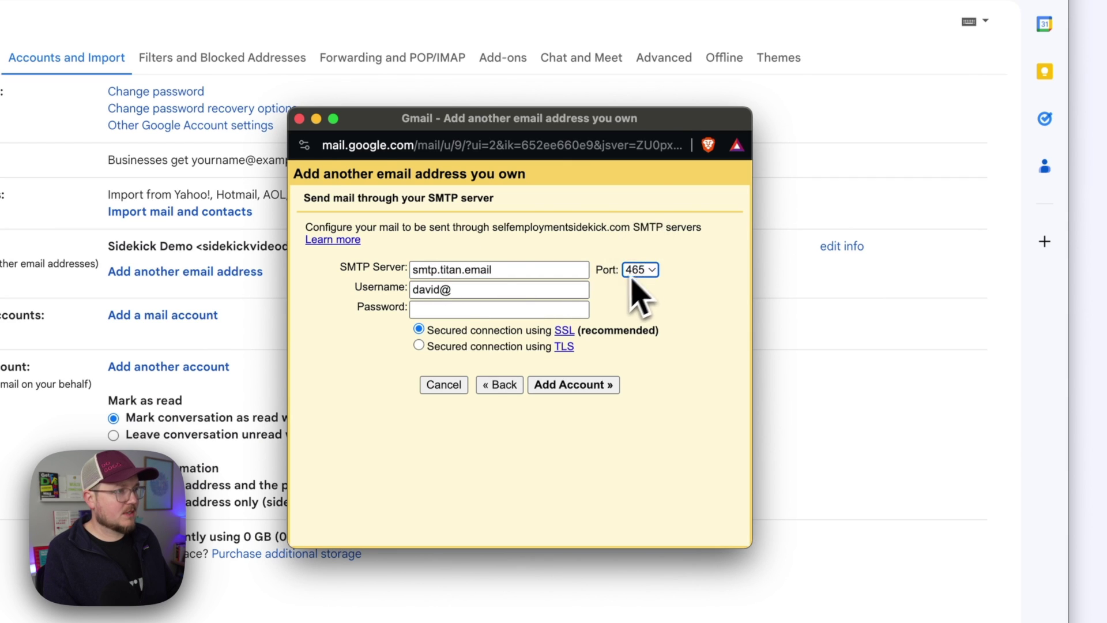
pyautogui.click(463, 291)
pyautogui.press('Tab')
pyautogui.press('super+v')
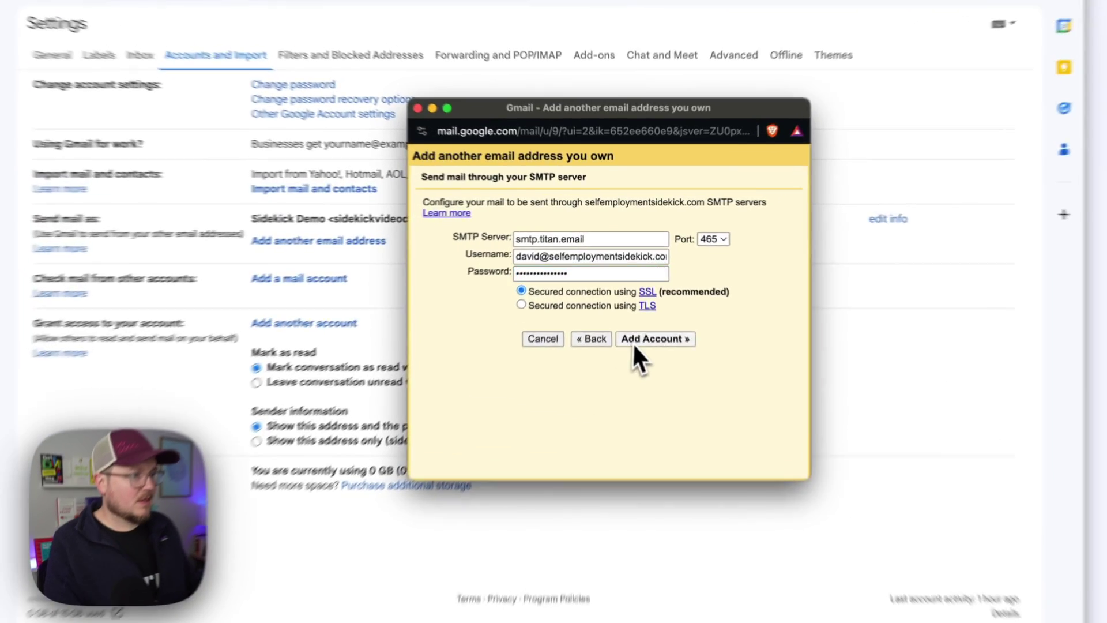
pyautogui.click(639, 280)
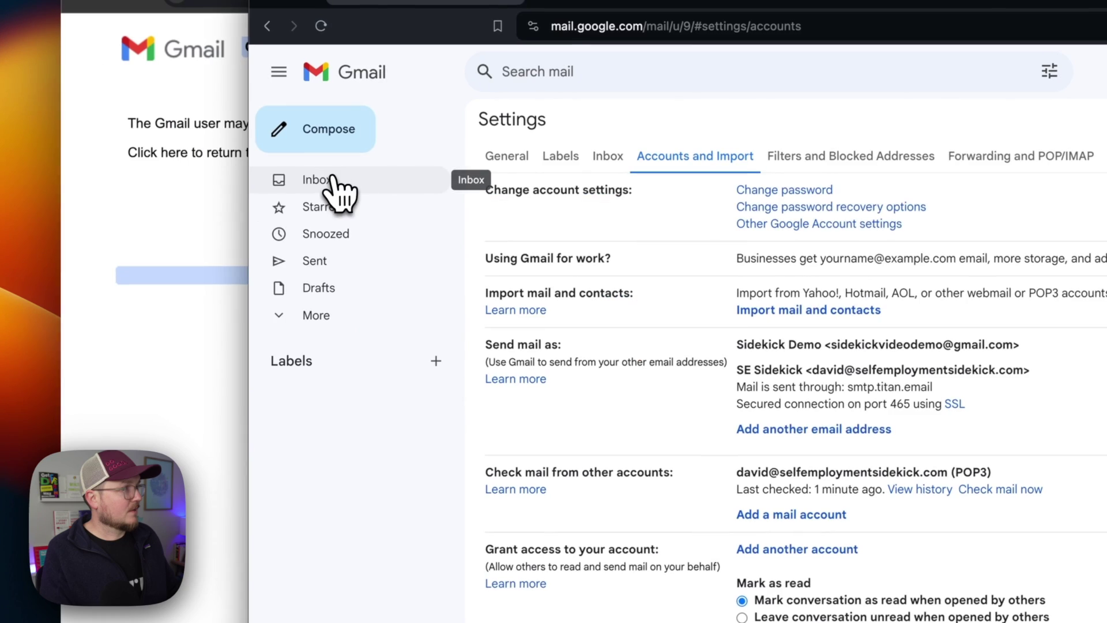
# Set the business address label's colour to red and return to the inbox.
pyautogui.click(197, 128)
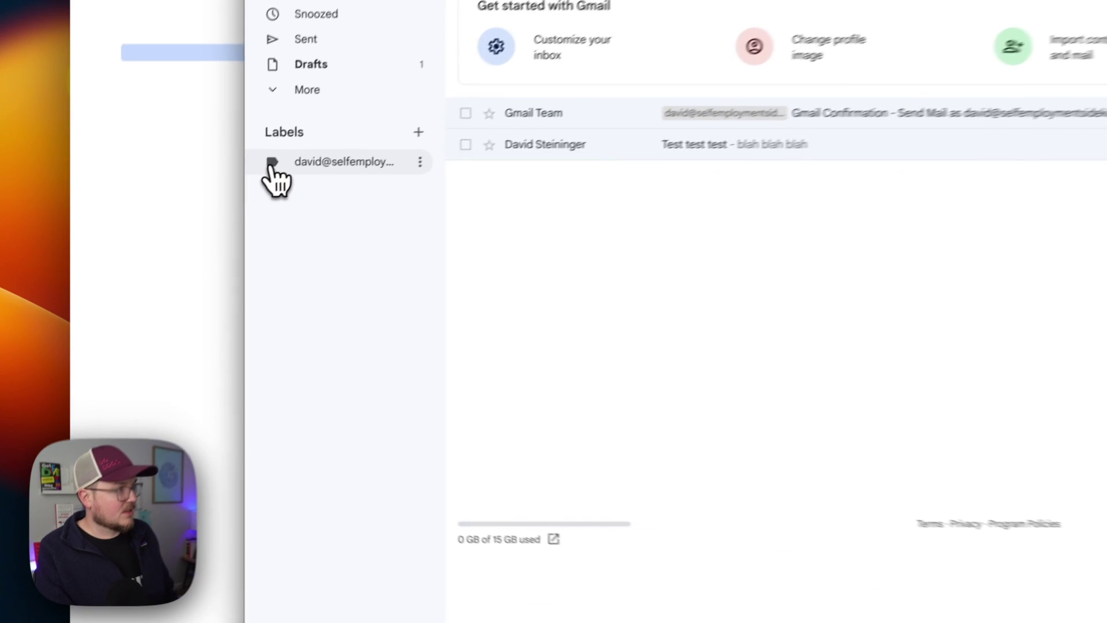
pyautogui.click(273, 167)
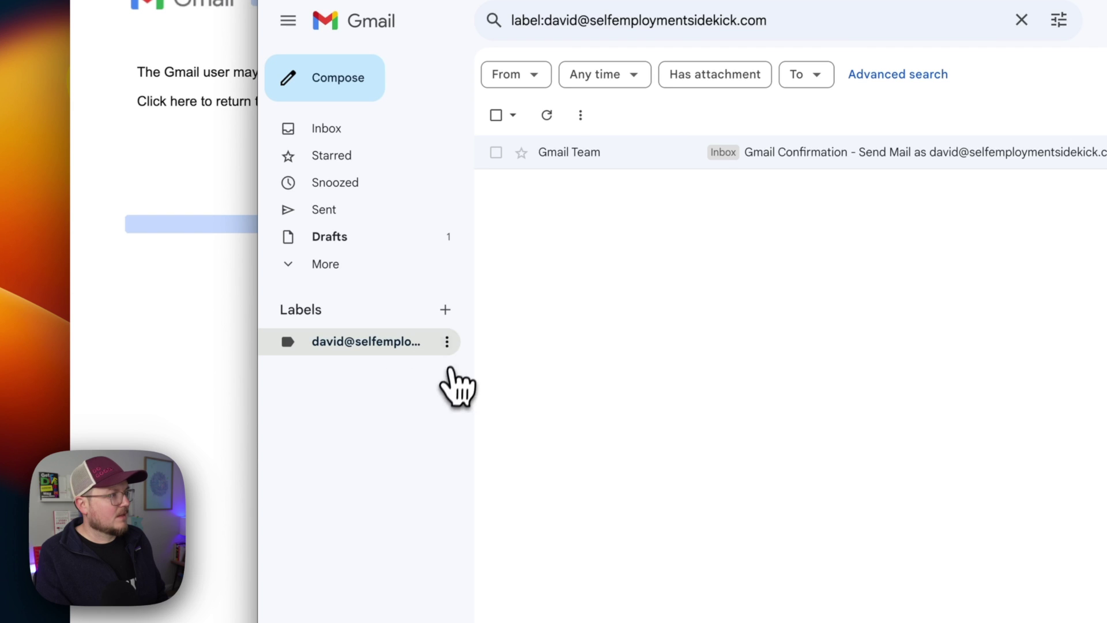
pyautogui.click(420, 162)
pyautogui.moveTo(529, 370)
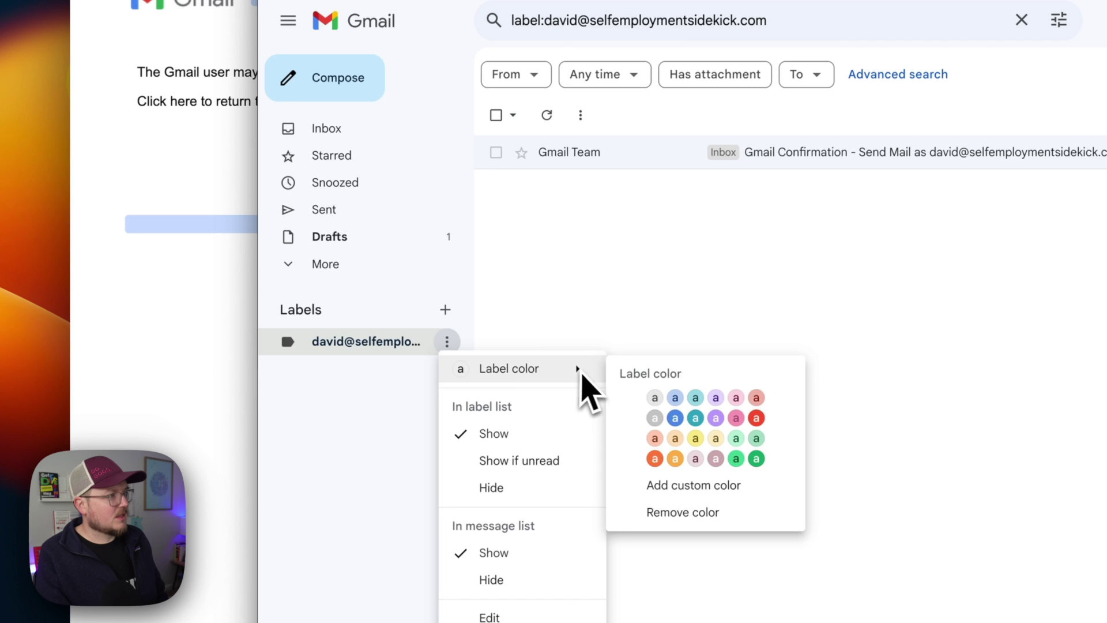
pyautogui.click(756, 420)
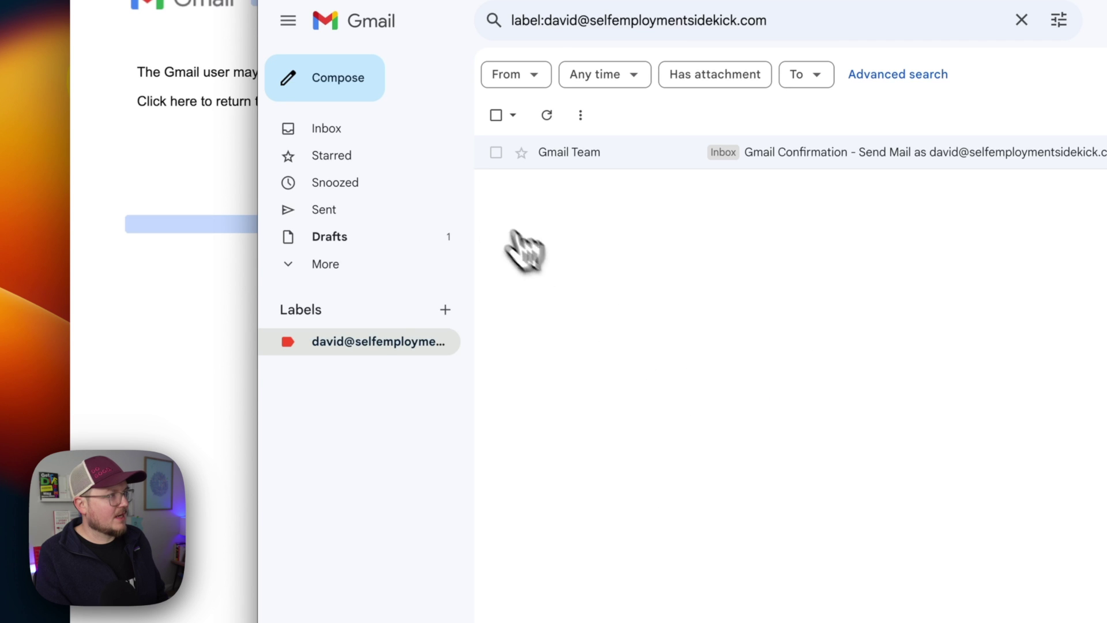
pyautogui.click(334, 137)
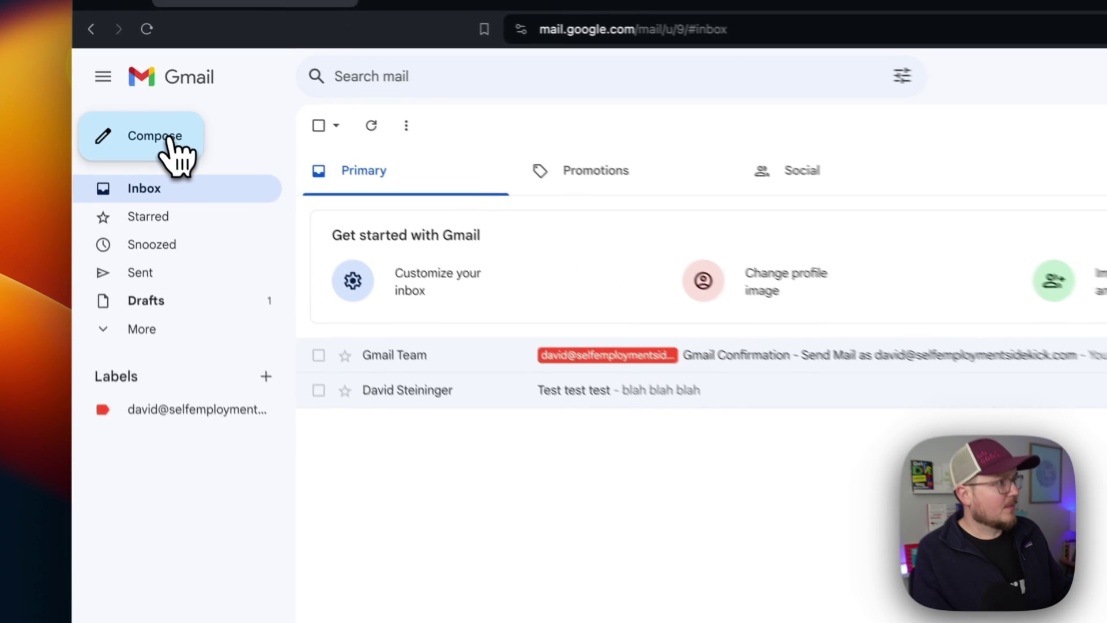
# Send a 'test test test' message from the Business Email address and check its arrival.
pyautogui.click(169, 139)
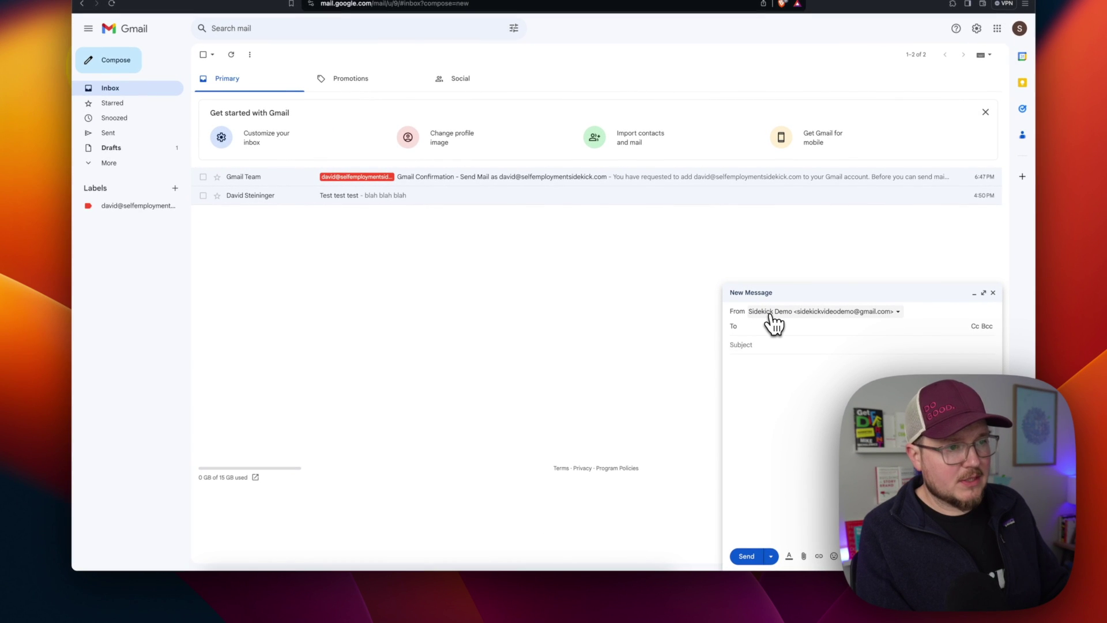
pyautogui.click(898, 311)
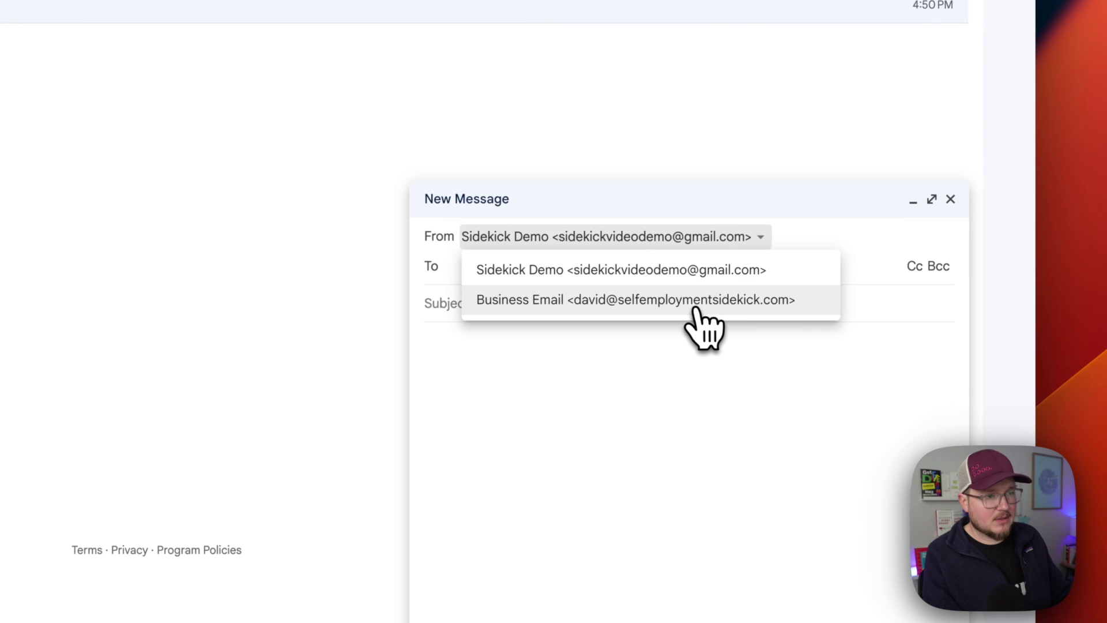
pyautogui.click(682, 309)
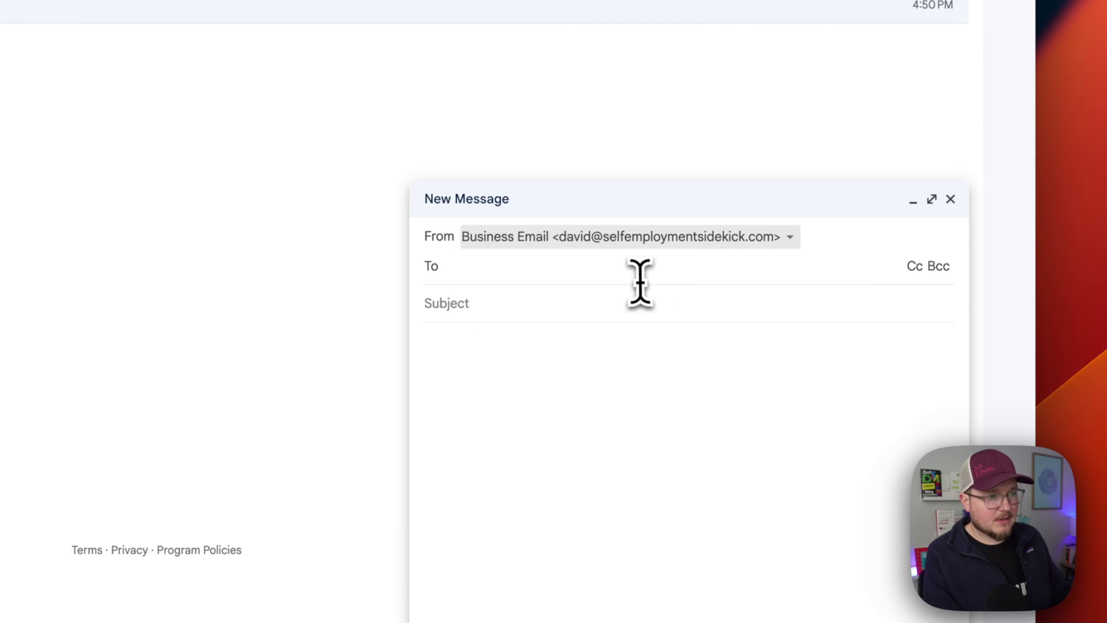
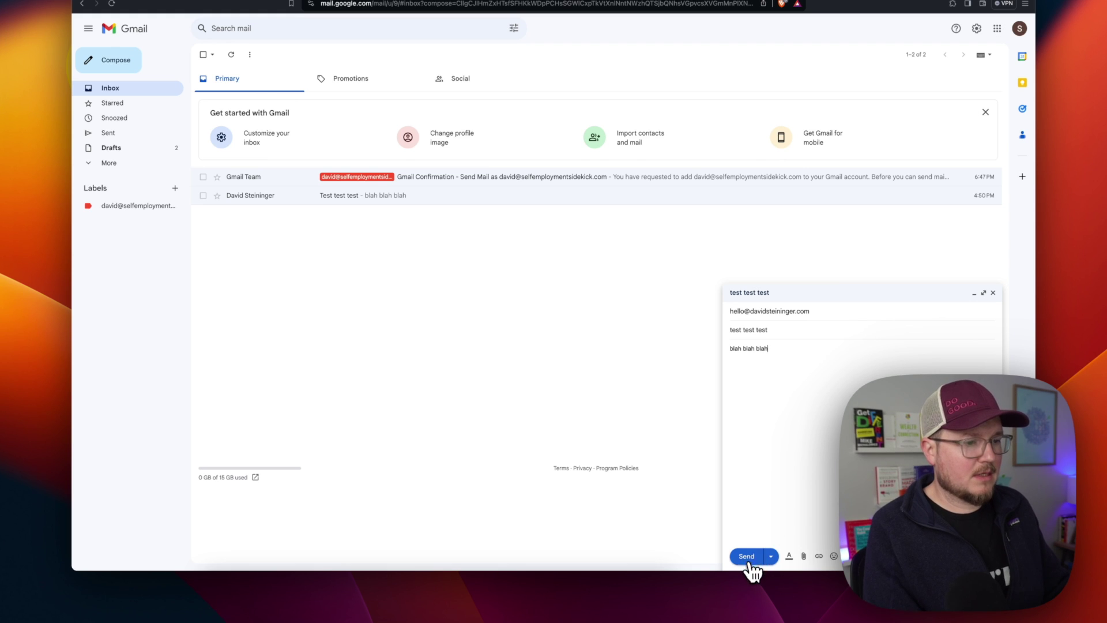
pyautogui.click(747, 557)
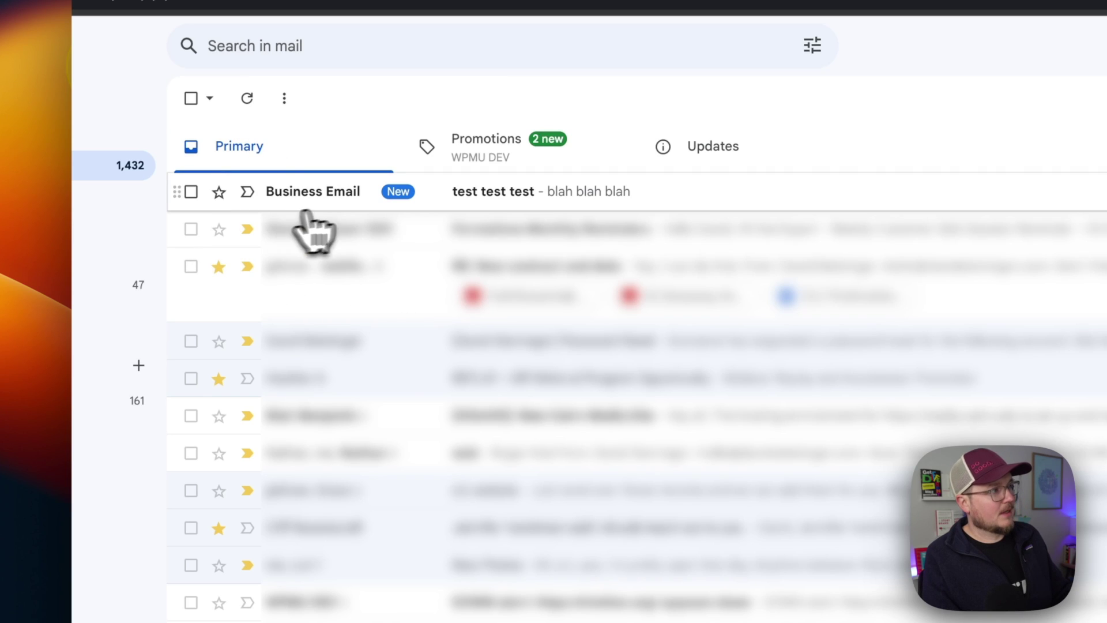
pyautogui.moveTo(340, 203); pyautogui.dragTo(512, 195)
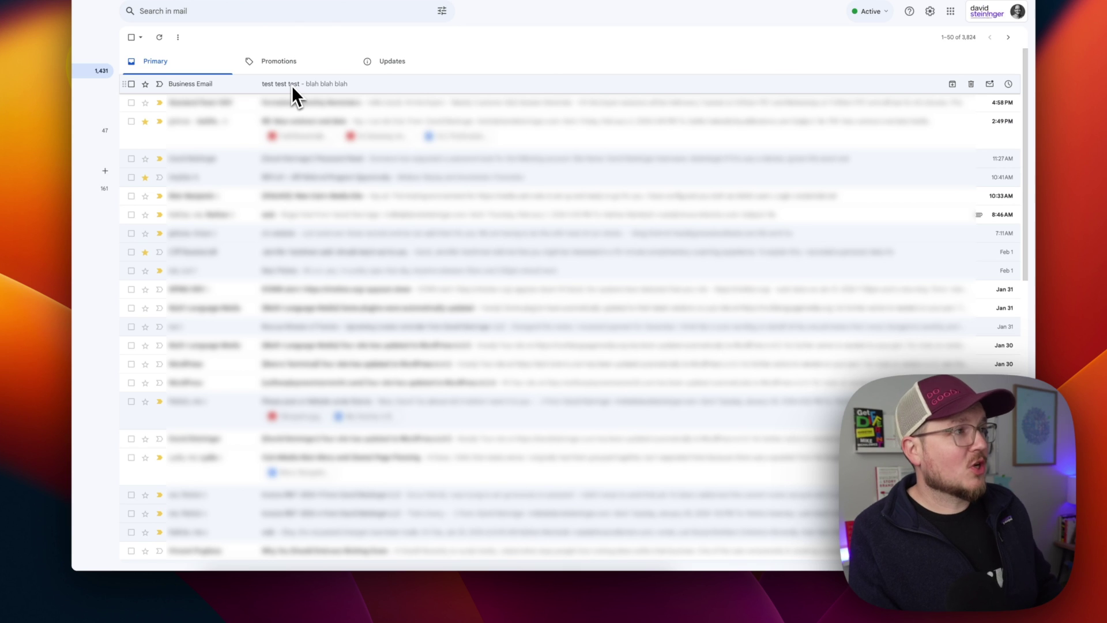
pyautogui.press('super+Tab')
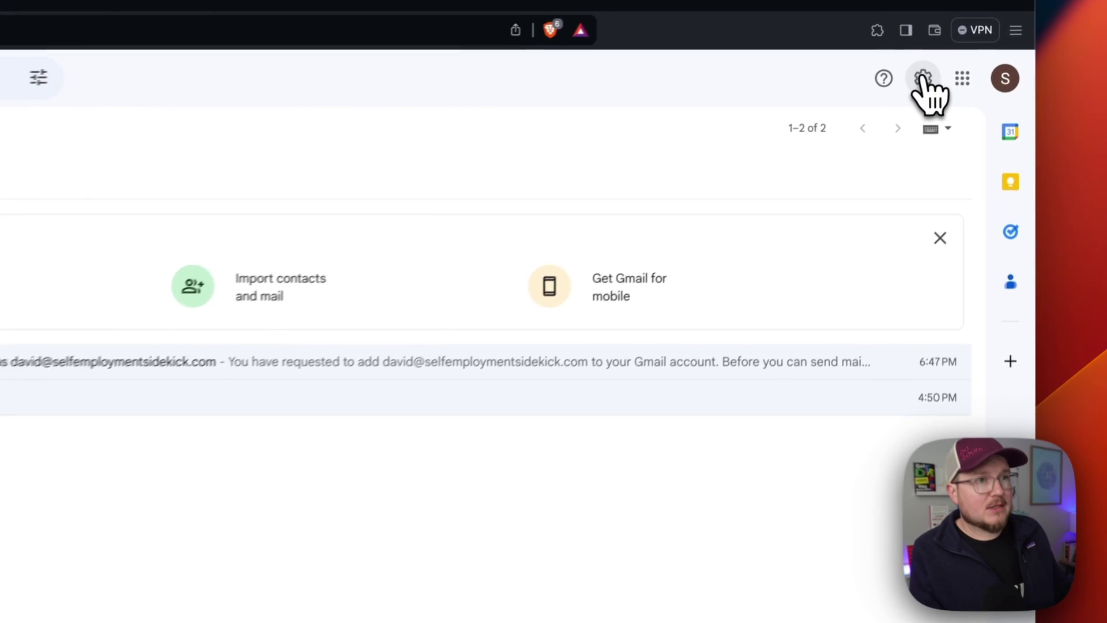
# Under Accounts and Import, choose 'Reply from the same address the message was sent to'.
pyautogui.click(977, 29)
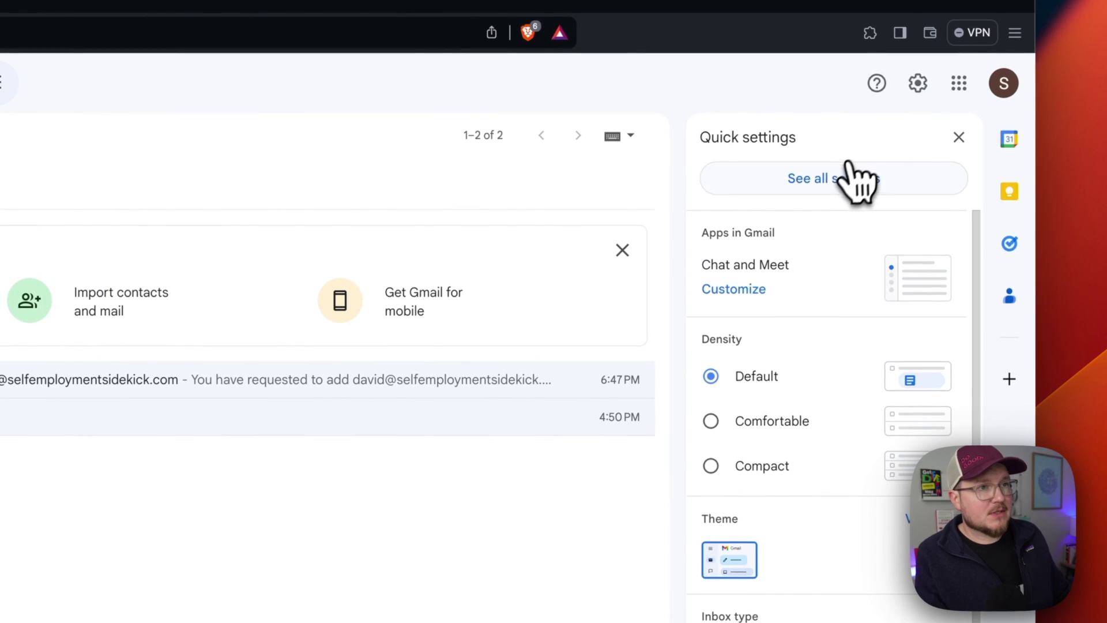
pyautogui.click(842, 178)
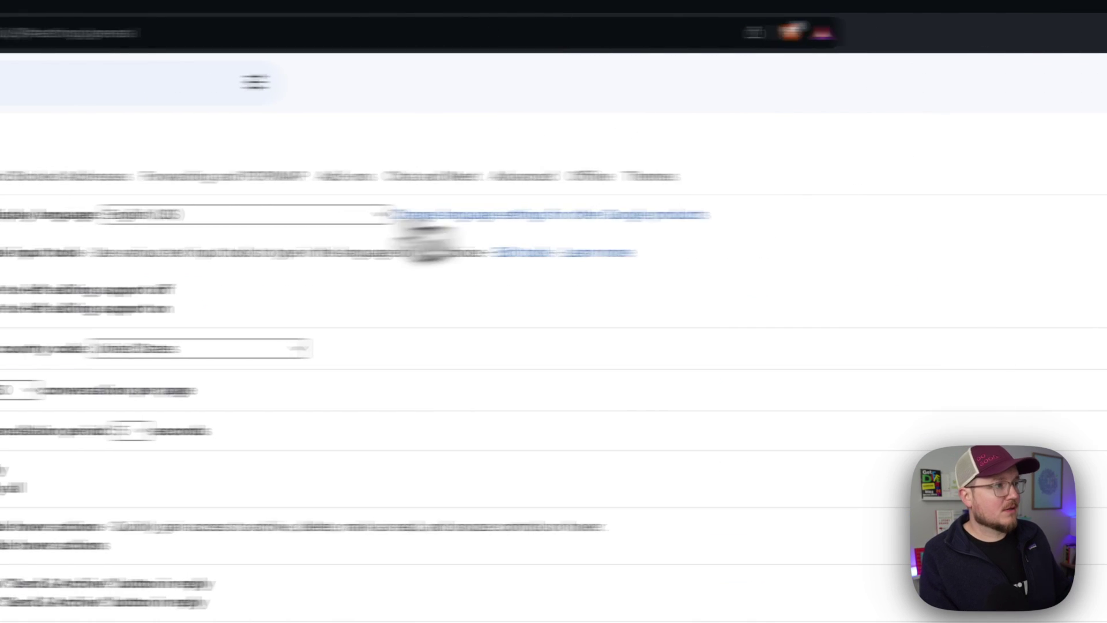
pyautogui.click(490, 82)
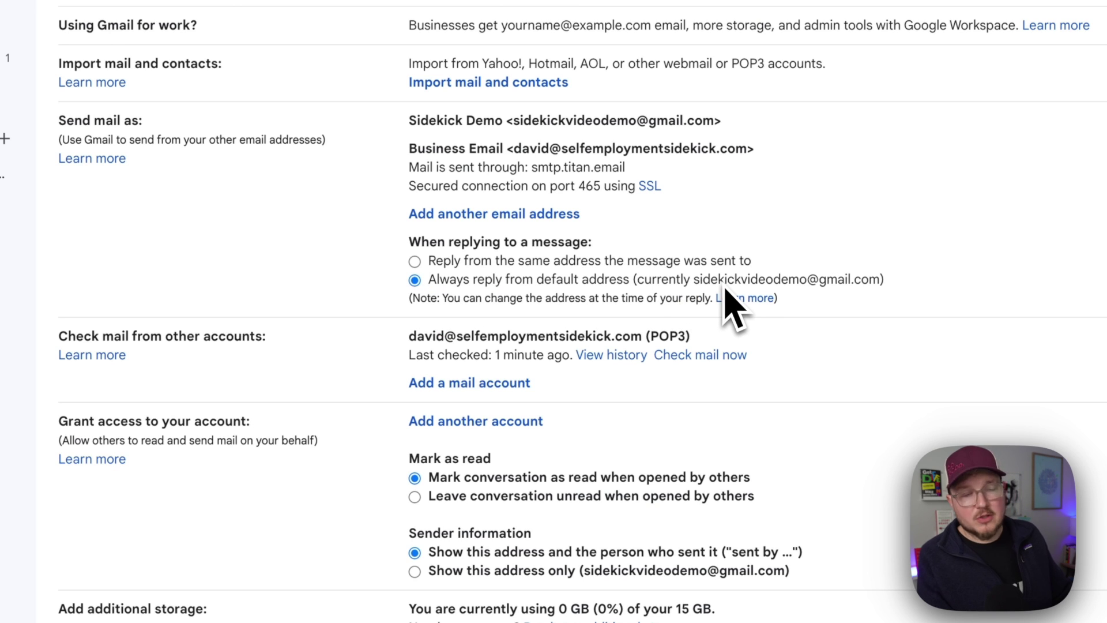
pyautogui.click(415, 263)
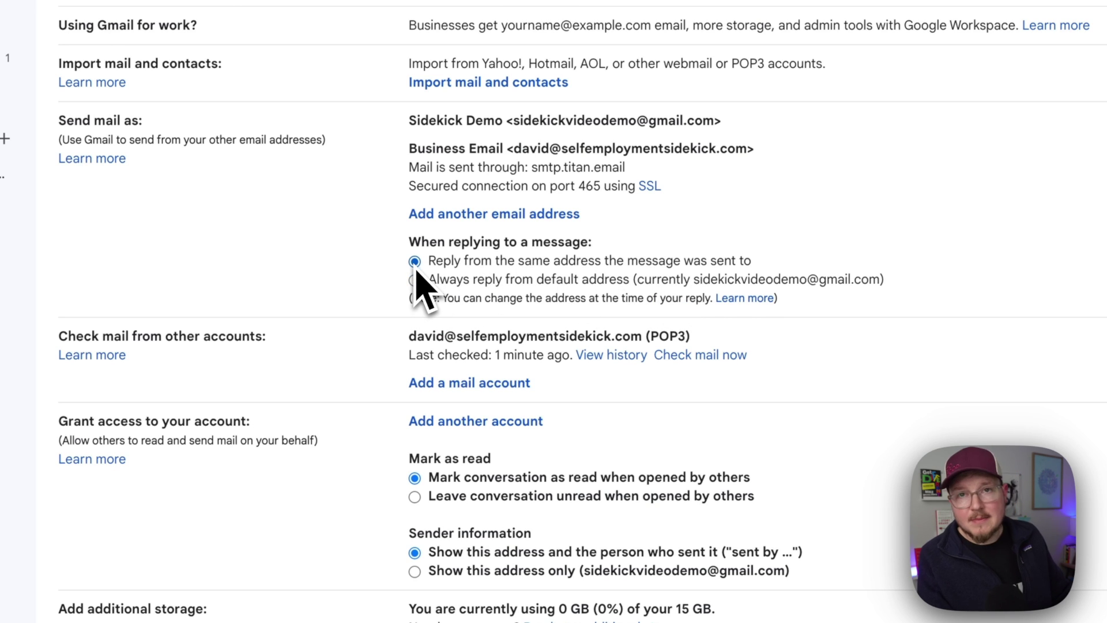